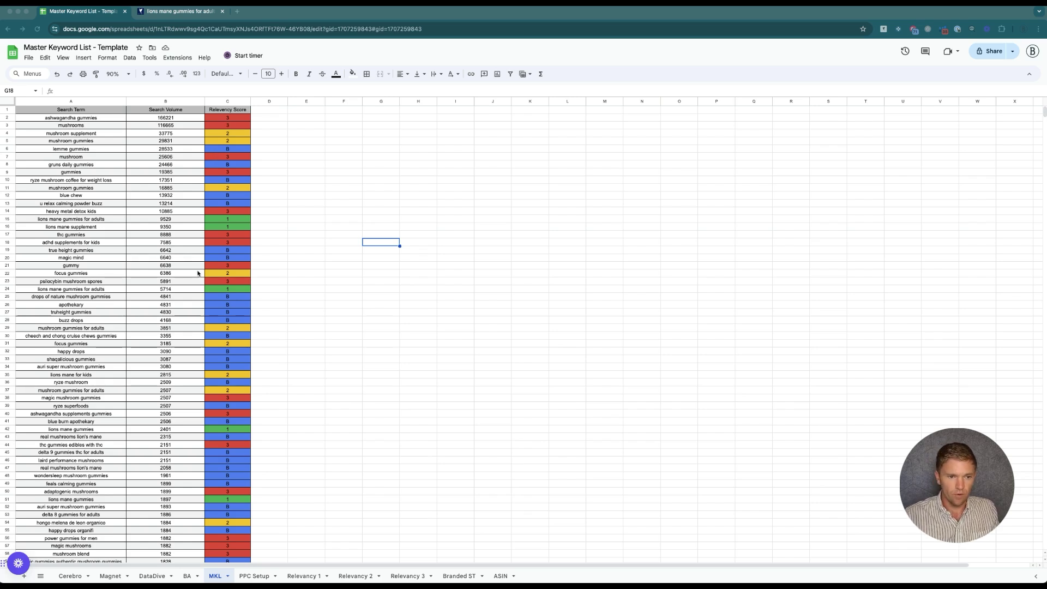
- Look through the full MKL keyword list, examining its search terms, search volumes and relevancy scores
{"action": "scroll", "coordinate": [198, 272], "scroll_direction": "down", "scroll_amount": 15}
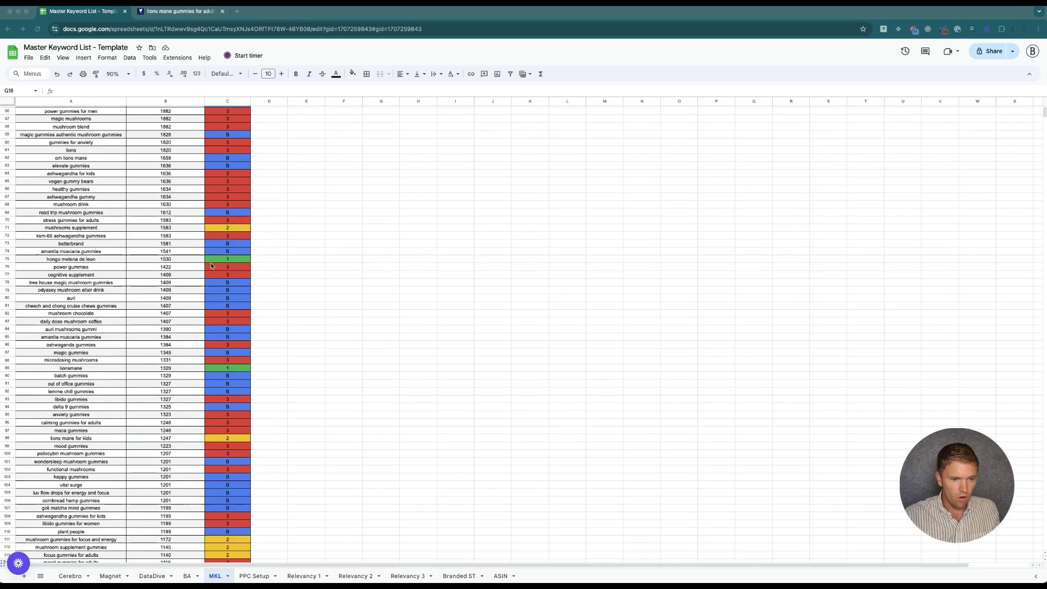
{"action": "scroll", "coordinate": [227, 281], "scroll_direction": "down", "scroll_amount": 20}
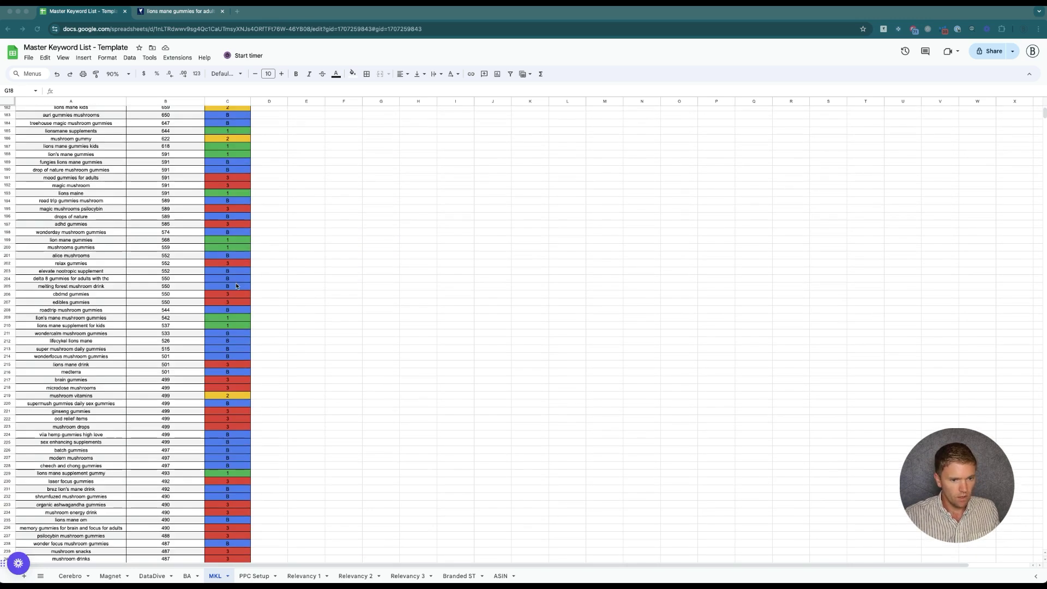
{"action": "scroll", "coordinate": [240, 290], "scroll_direction": "down", "scroll_amount": 20}
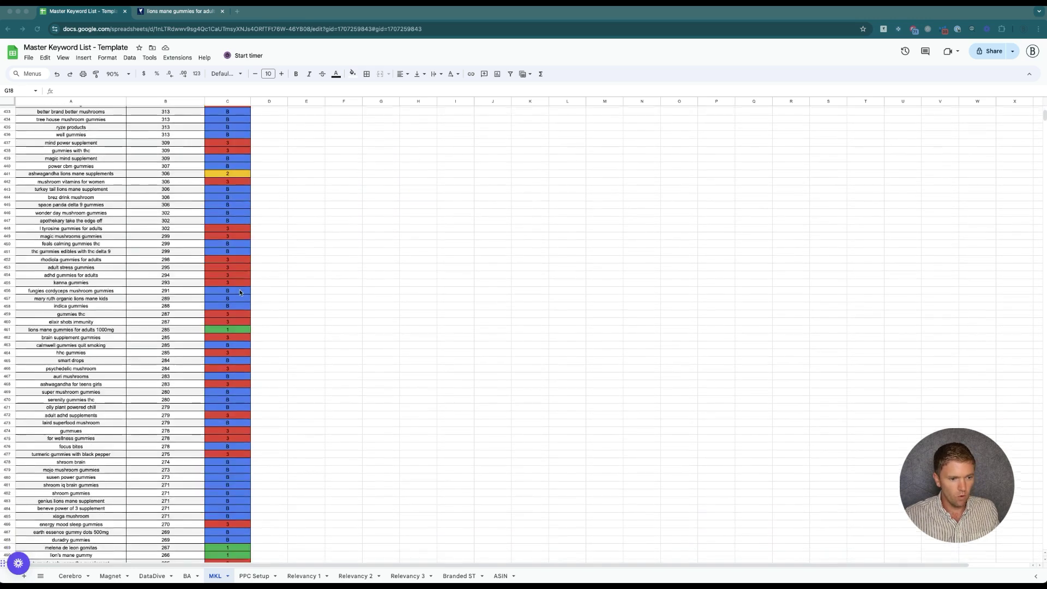
{"action": "scroll", "coordinate": [243, 294], "scroll_direction": "down", "scroll_amount": 18}
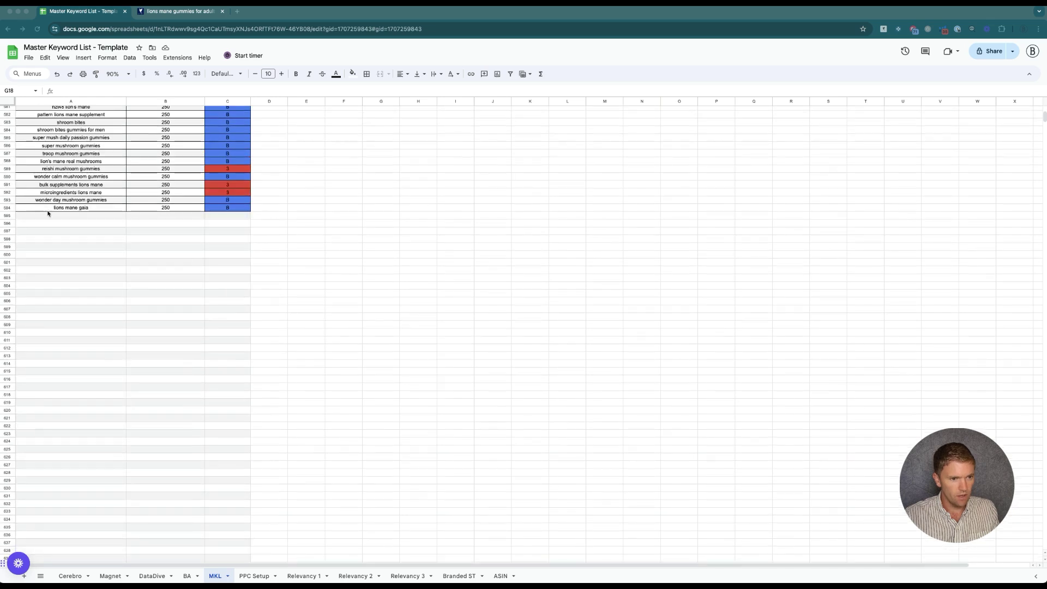
{"action": "scroll", "coordinate": [267, 234], "scroll_direction": "up", "scroll_amount": 20}
{"action": "scroll", "coordinate": [268, 237], "scroll_direction": "up", "scroll_amount": 20}
{"action": "scroll", "coordinate": [203, 241], "scroll_direction": "up", "scroll_amount": 20}
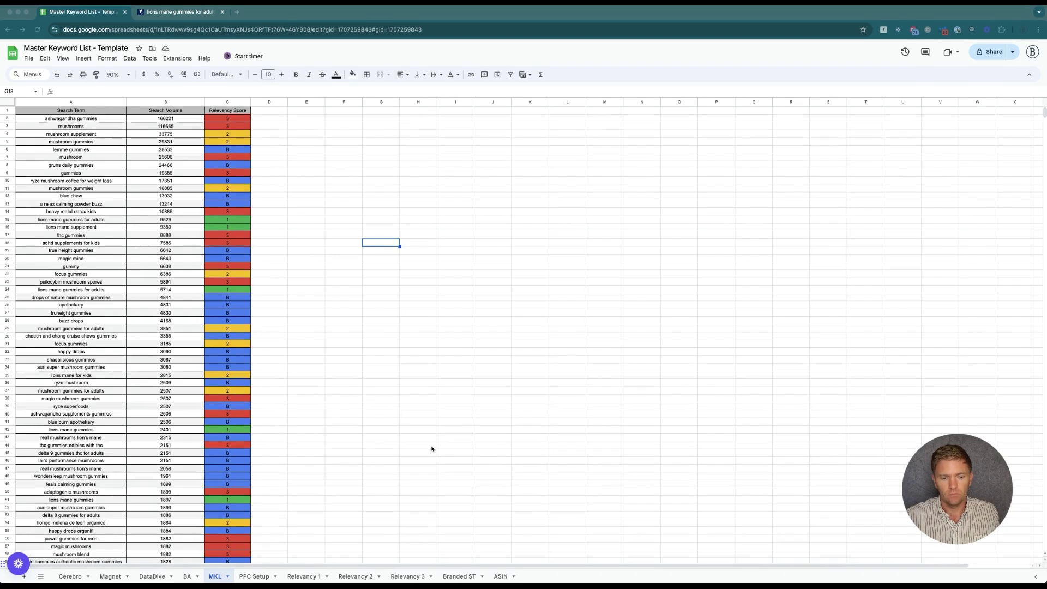
- Open the PPC Setup sheet and examine the SP Auto and SP Manual campaign types for the Launch phase
{"action": "left_click", "coordinate": [258, 575]}
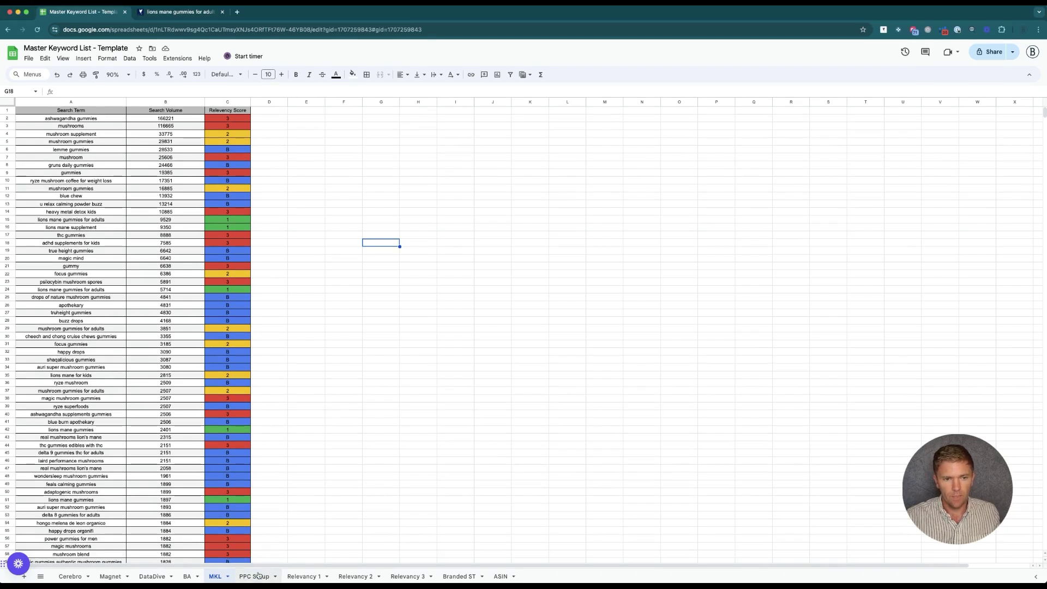
{"action": "left_click", "coordinate": [258, 575]}
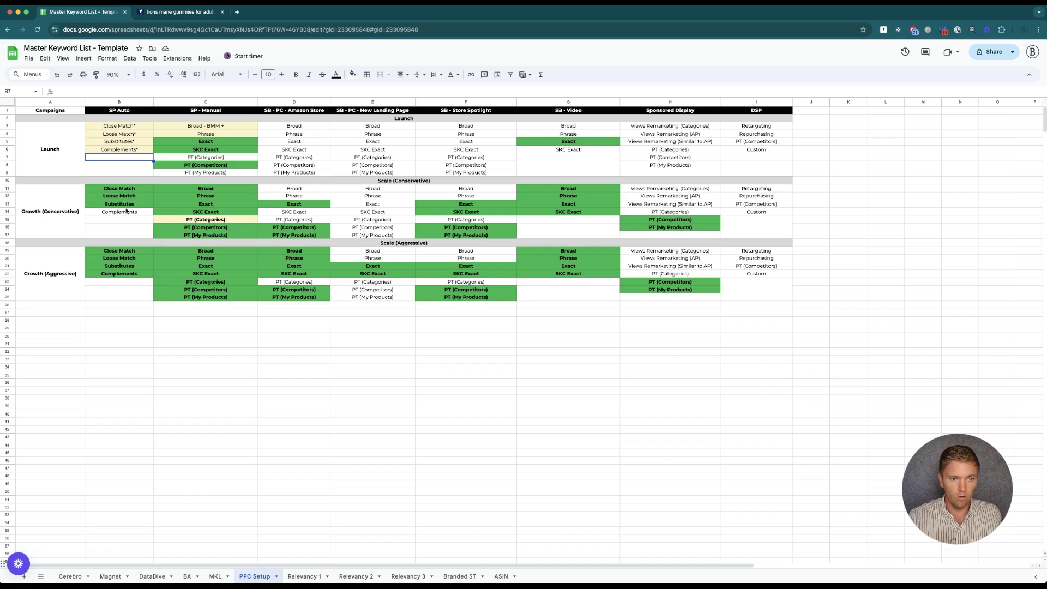
{"action": "left_click", "coordinate": [175, 133]}
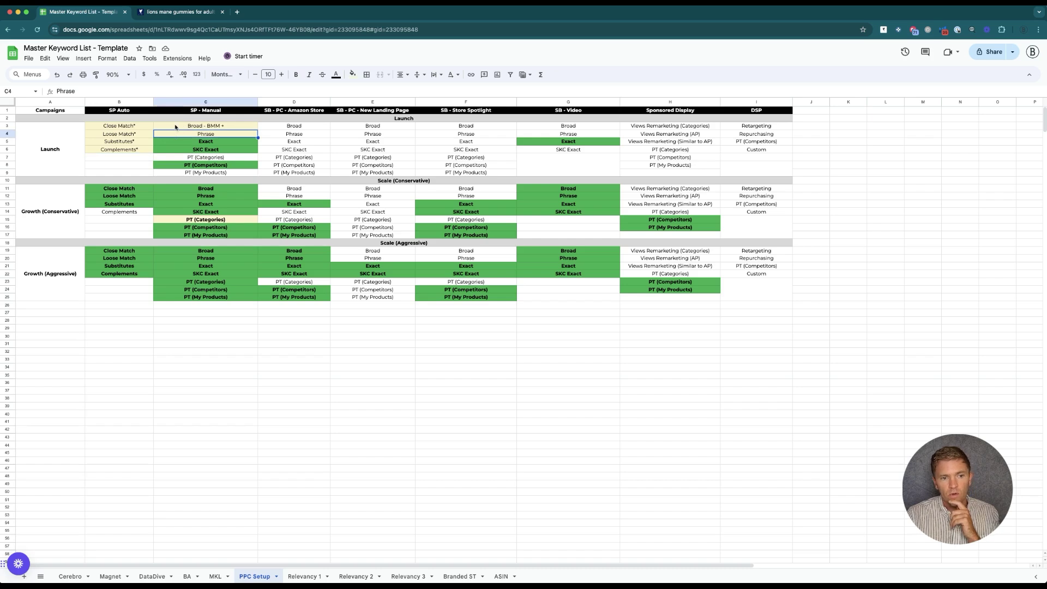
{"action": "left_click", "coordinate": [178, 128]}
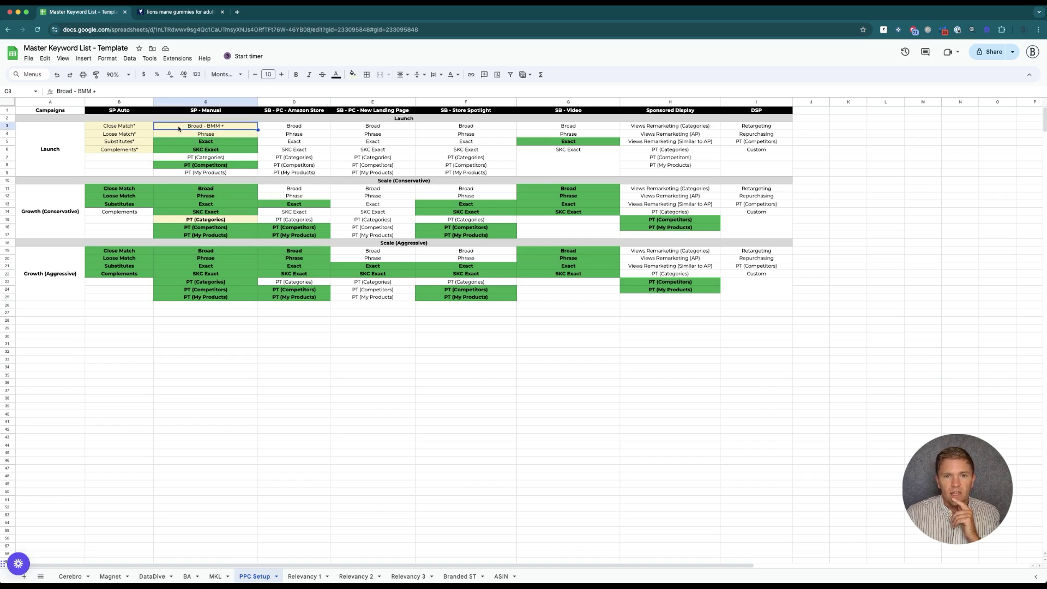
{"action": "left_click_drag", "start_coordinate": [137, 126], "coordinate": [140, 151]}
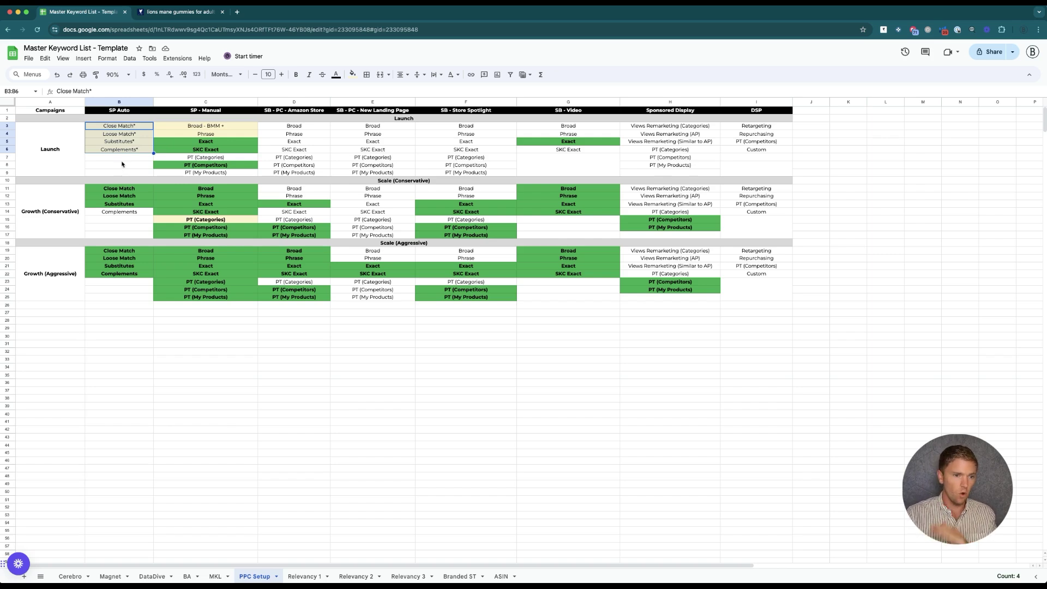
{"action": "scroll", "coordinate": [122, 163], "scroll_direction": "down", "scroll_amount": 1}
{"action": "scroll", "coordinate": [120, 163], "scroll_direction": "up", "scroll_amount": 1}
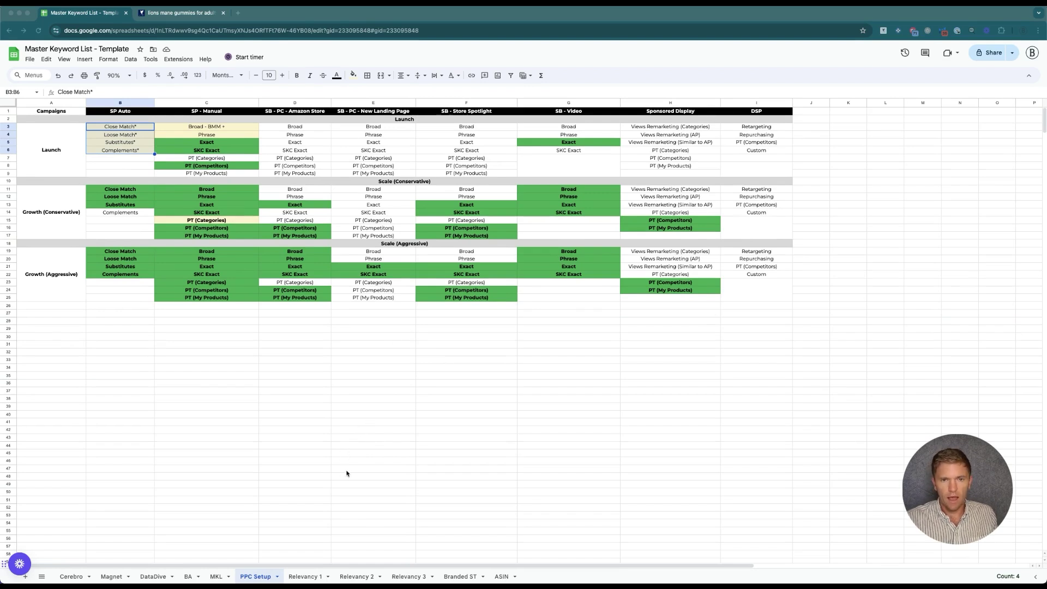
- Open the Relevancy 1 sheet and examine the keyword formula in A1 and the SKC Campaigns and P1.1 groups
{"action": "left_click", "coordinate": [305, 577]}
{"action": "left_click", "coordinate": [304, 577]}
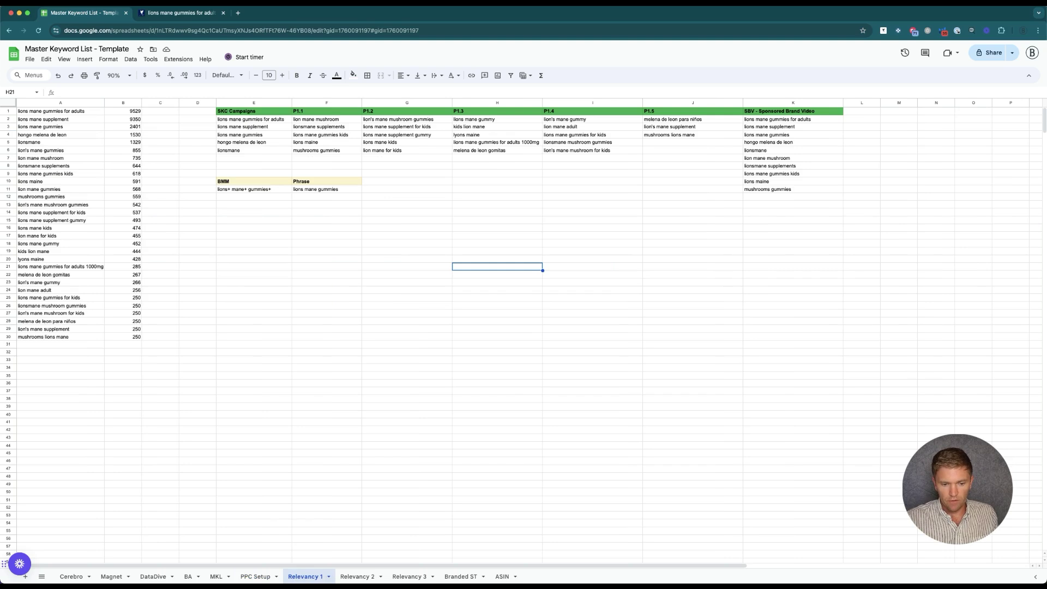
{"action": "mouse_move", "coordinate": [443, 570]}
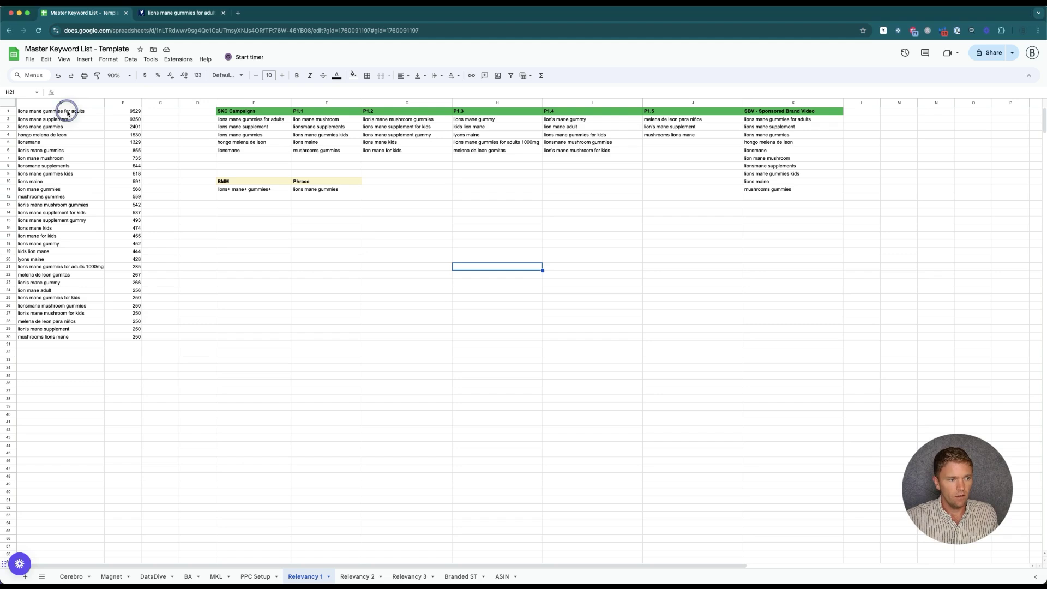
{"action": "left_click", "coordinate": [67, 112]}
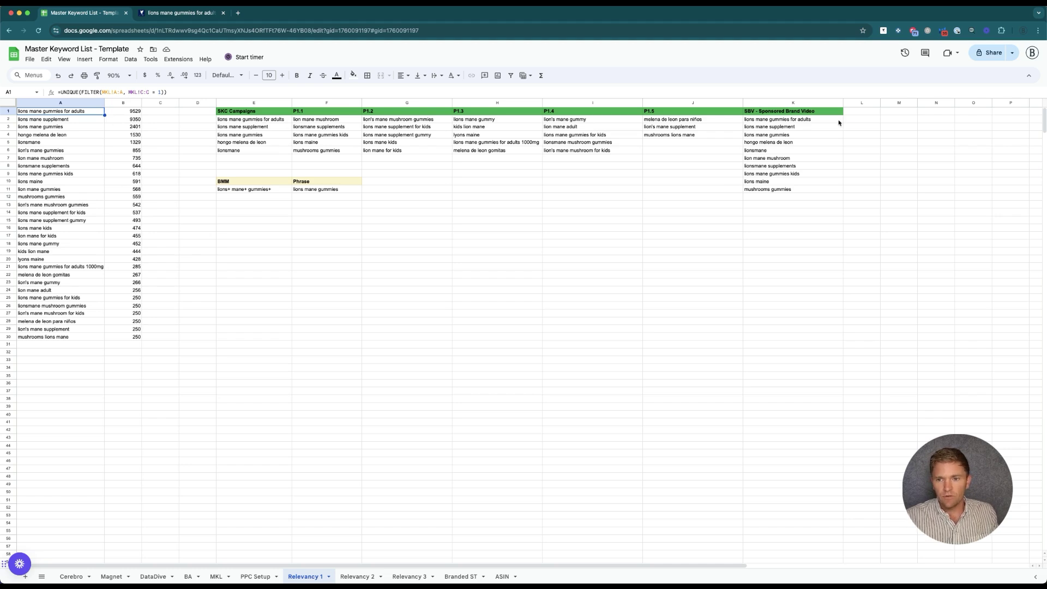
{"action": "left_click", "coordinate": [247, 113]}
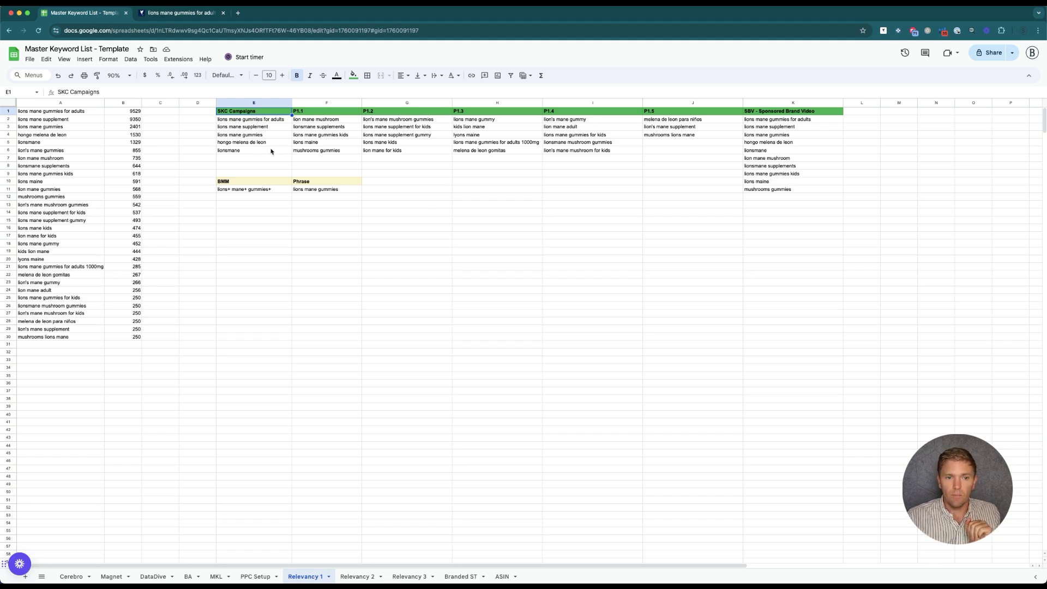
{"action": "left_click", "coordinate": [309, 122]}
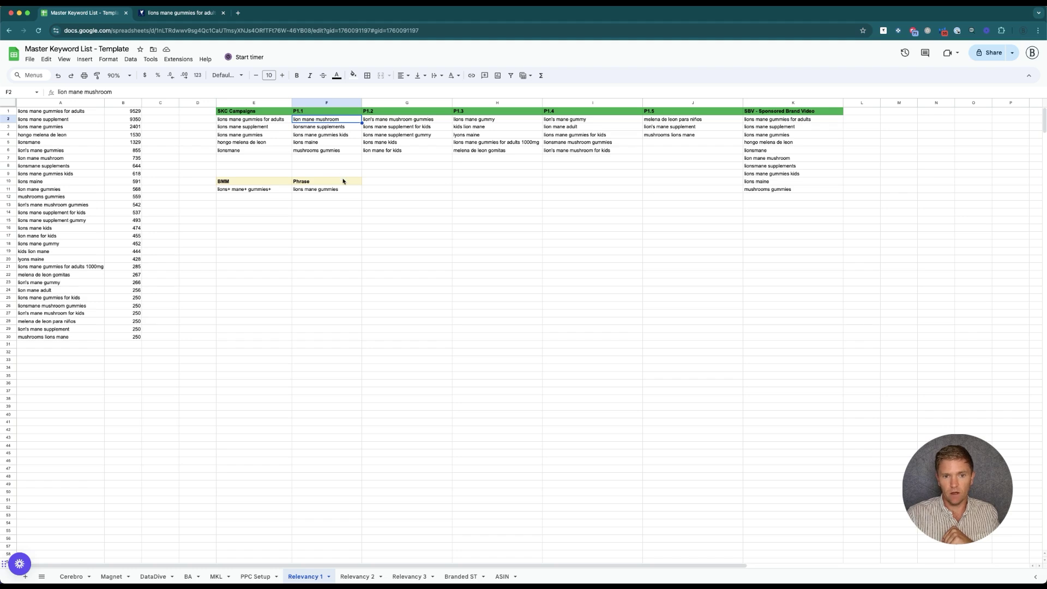
- On the Relevancy 2 sheet, copy the first four column A keywords as plain values into E14:E17
{"action": "left_click", "coordinate": [363, 577]}
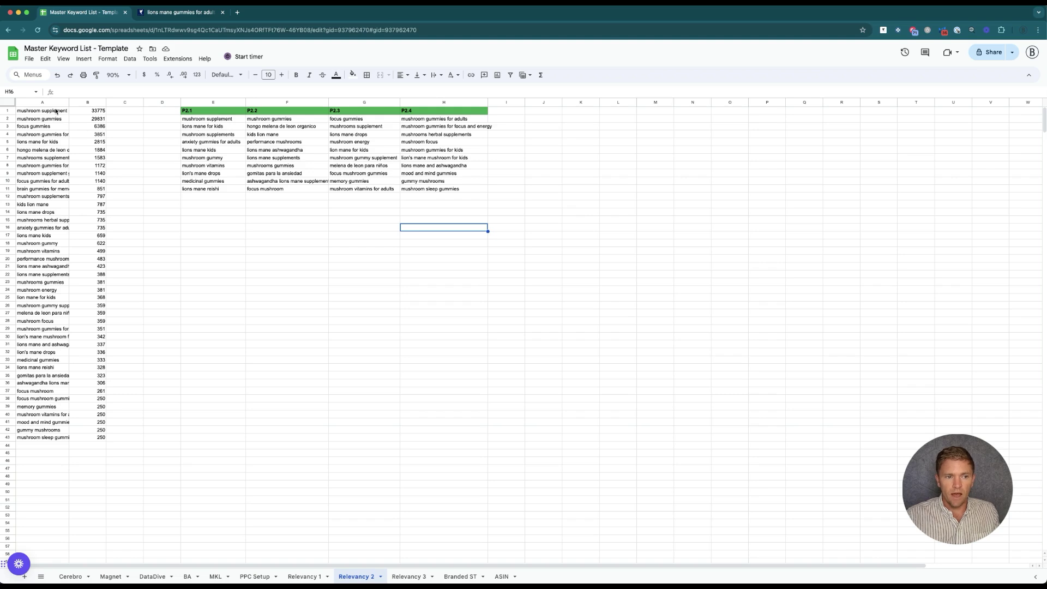
{"action": "left_click_drag", "start_coordinate": [55, 113], "coordinate": [55, 139]}
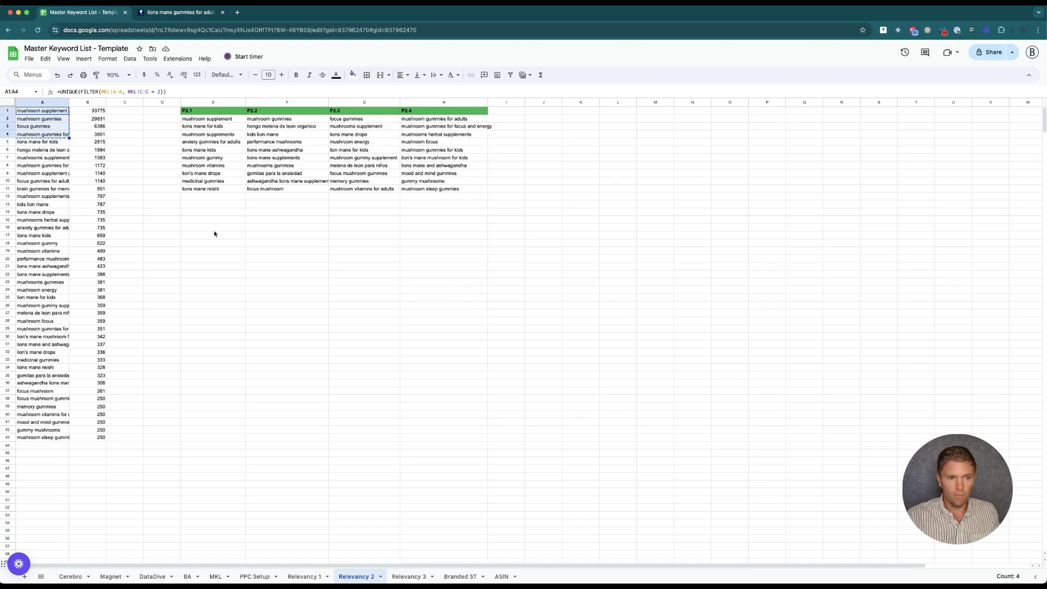
{"action": "left_click", "coordinate": [218, 213]}
{"action": "type", "text": "mushroom supplement mushroom gummies focus gummies mushroom gummies for adults"}
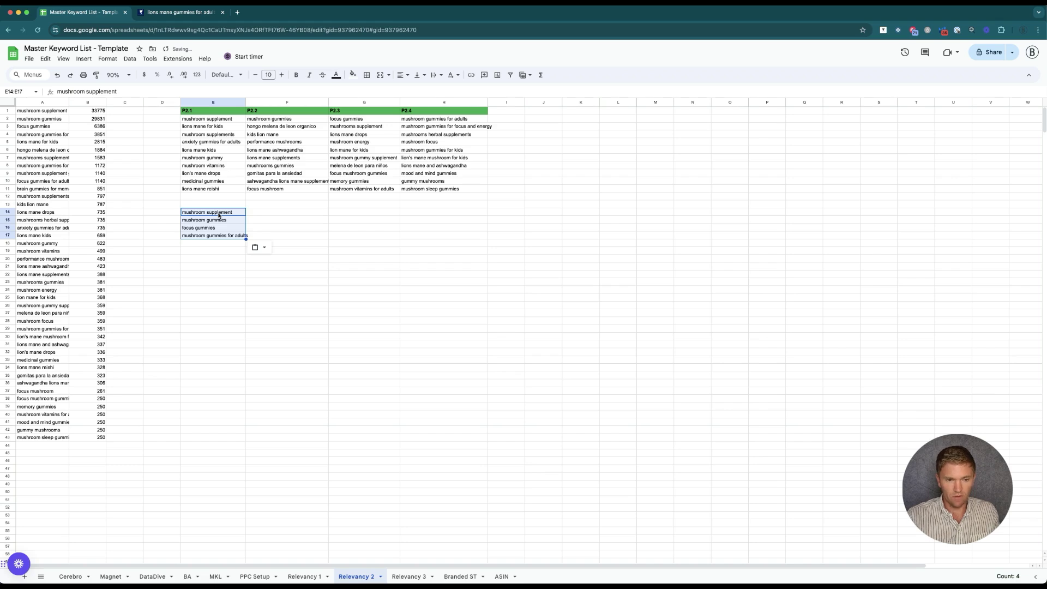
- Copy the four keywords in E14:E17 and paste them transposed across row 14, starting at F14
{"action": "left_click", "coordinate": [59, 113]}
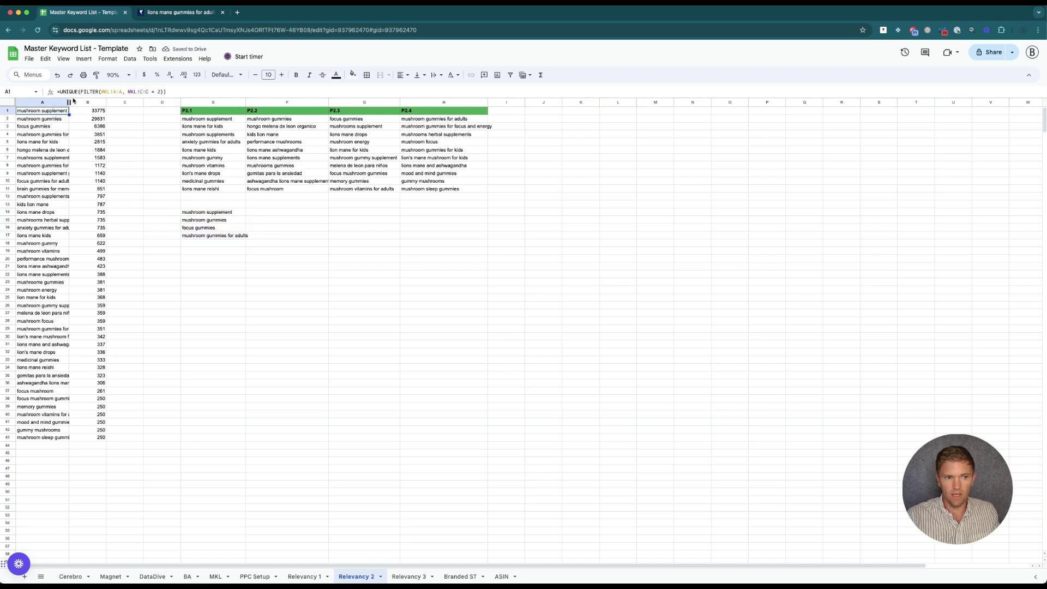
{"action": "left_click", "coordinate": [223, 213]}
{"action": "left_click", "coordinate": [225, 213]}
{"action": "left_click_drag", "start_coordinate": [225, 213], "coordinate": [223, 235]}
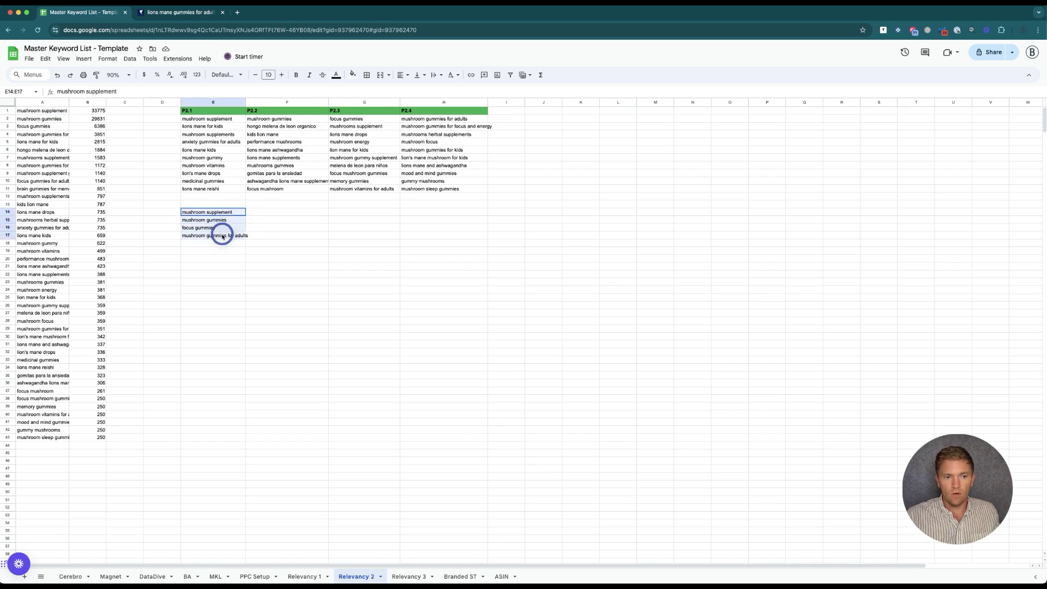
{"action": "key", "text": "ctrl+c"}
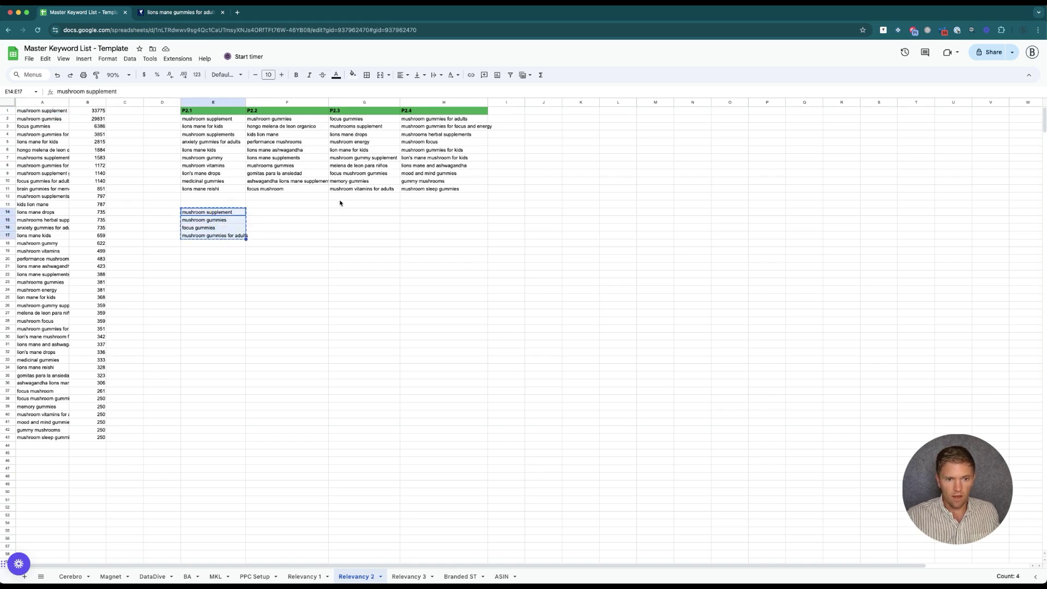
{"action": "left_click", "coordinate": [320, 212]}
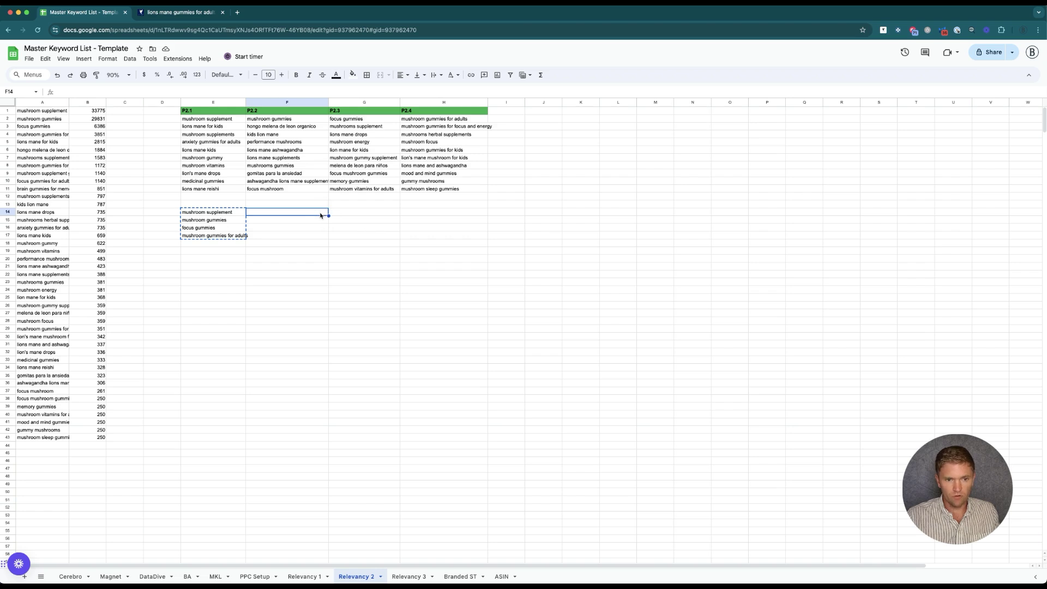
{"action": "right_click", "coordinate": [322, 214]}
{"action": "mouse_move", "coordinate": [435, 267]}
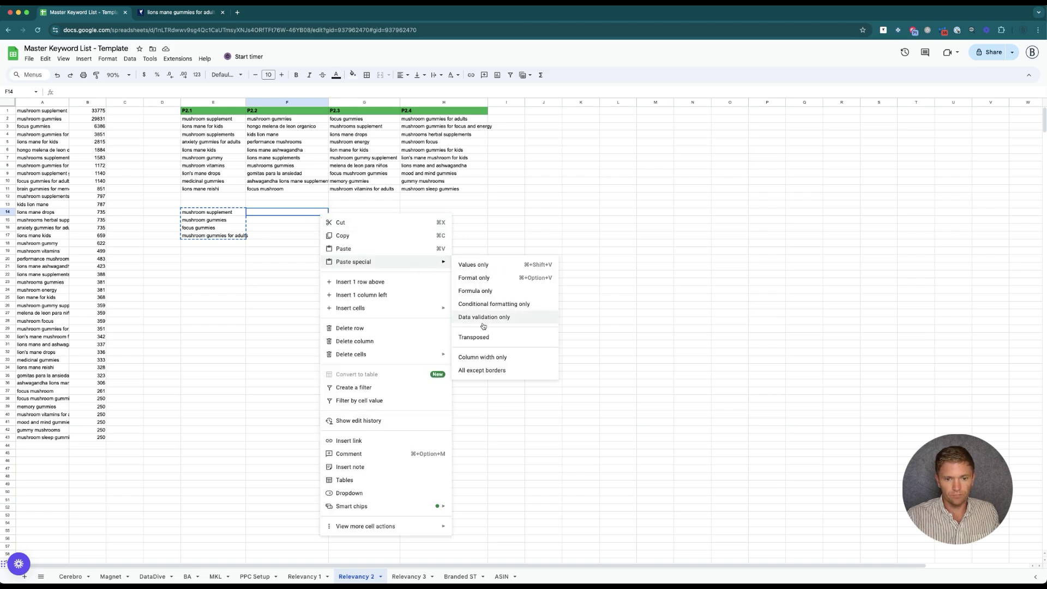
{"action": "left_click", "coordinate": [475, 337]}
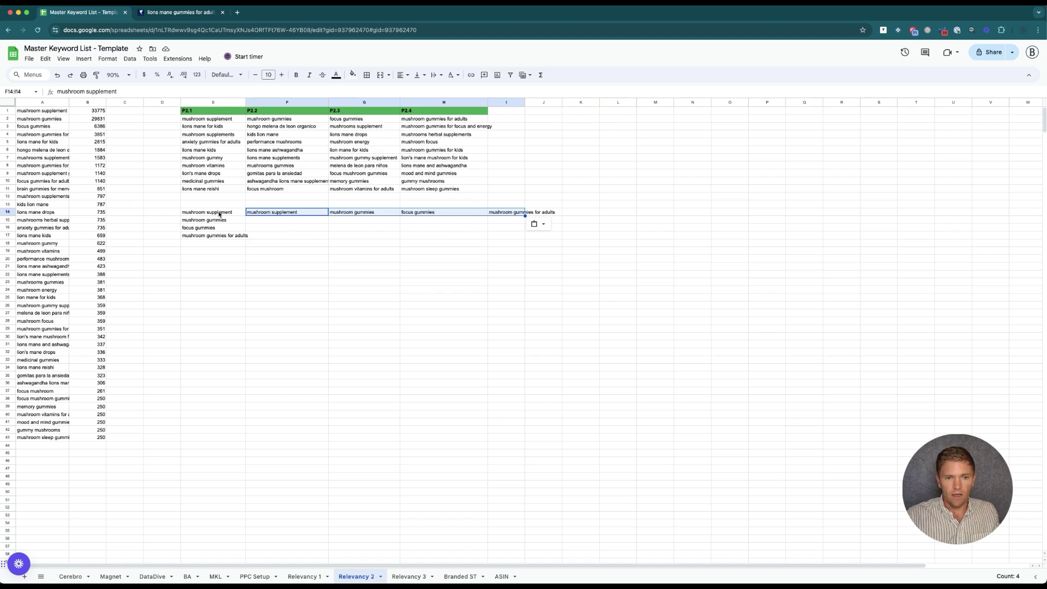
- Clear the sample keywords from E14:I17 on the Relevancy 2 sheet
{"action": "left_click_drag", "start_coordinate": [219, 215], "coordinate": [524, 234]}
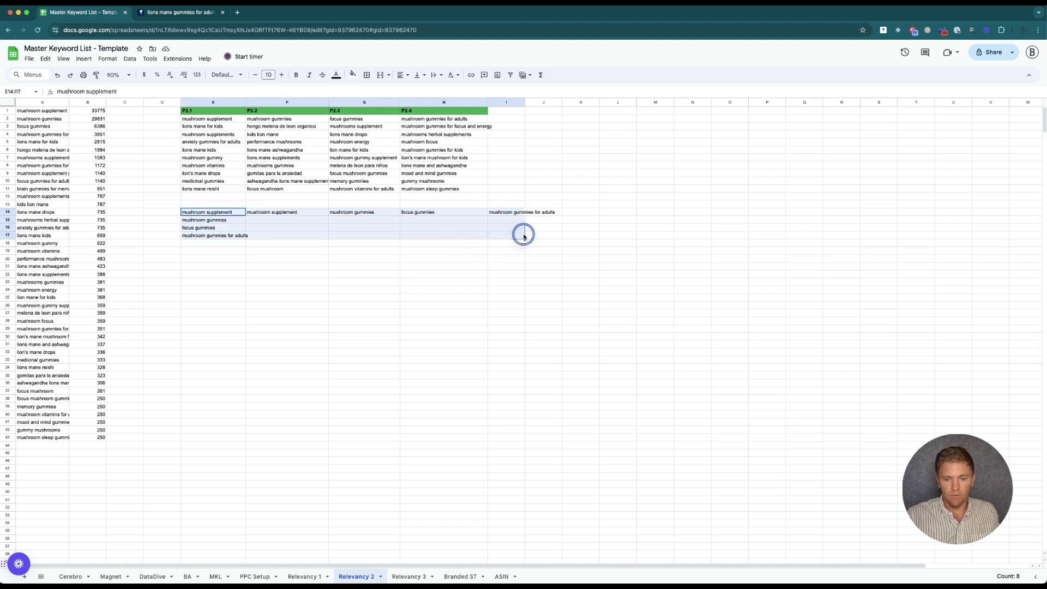
{"action": "key", "text": "Delete"}
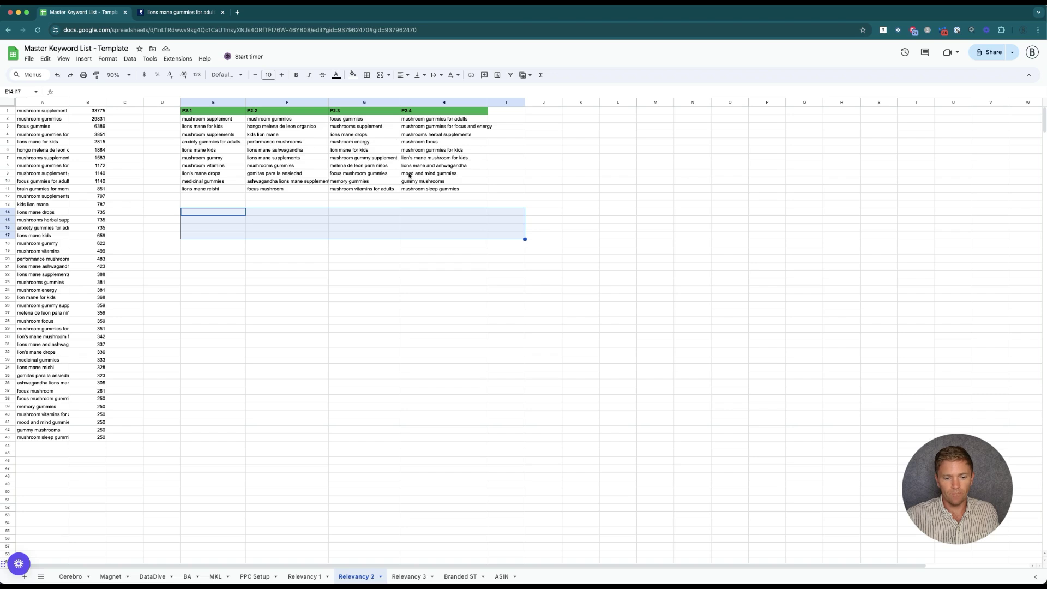
- Open the Relevancy 3 sheet and look through its list of search terms and search volumes
{"action": "left_click", "coordinate": [409, 576]}
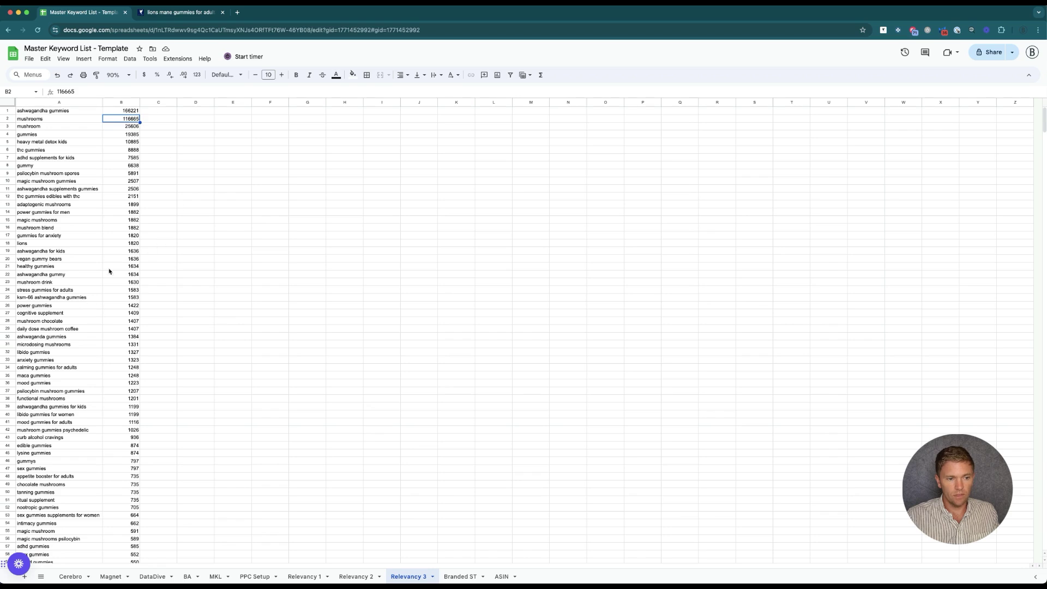
{"action": "scroll", "coordinate": [98, 336], "scroll_direction": "down", "scroll_amount": 2}
{"action": "scroll", "coordinate": [100, 345], "scroll_direction": "down", "scroll_amount": 9}
{"action": "scroll", "coordinate": [106, 324], "scroll_direction": "down", "scroll_amount": 12}
{"action": "scroll", "coordinate": [106, 324], "scroll_direction": "down", "scroll_amount": 5}
{"action": "scroll", "coordinate": [106, 324], "scroll_direction": "down", "scroll_amount": 12}
{"action": "scroll", "coordinate": [109, 328], "scroll_direction": "up", "scroll_amount": 20}
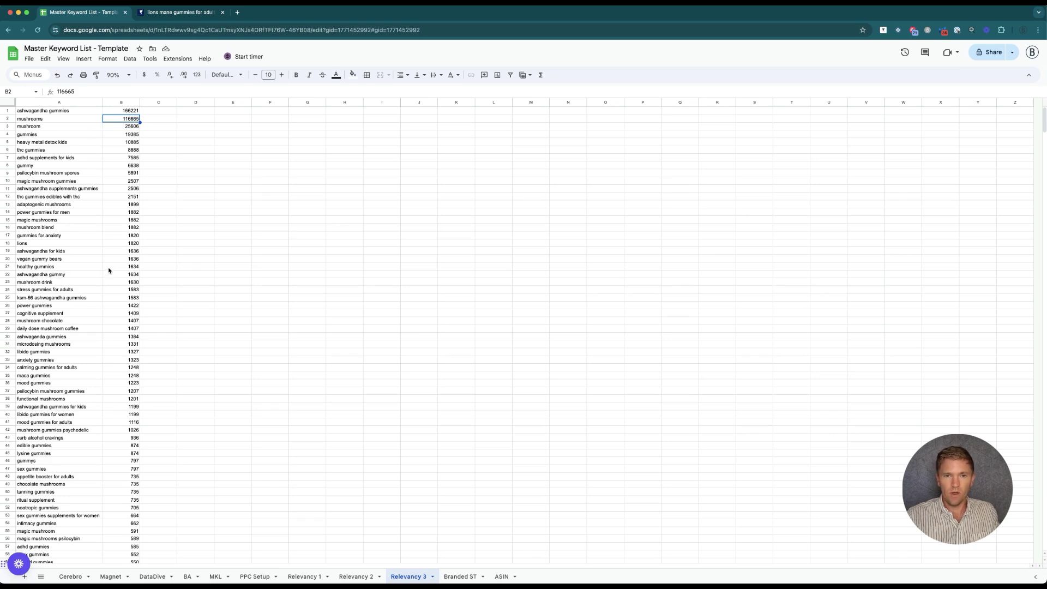
- Check the branded search terms on the Branded ST sheet and the product targeting groups on the ASIN sheet
{"action": "left_click", "coordinate": [447, 580]}
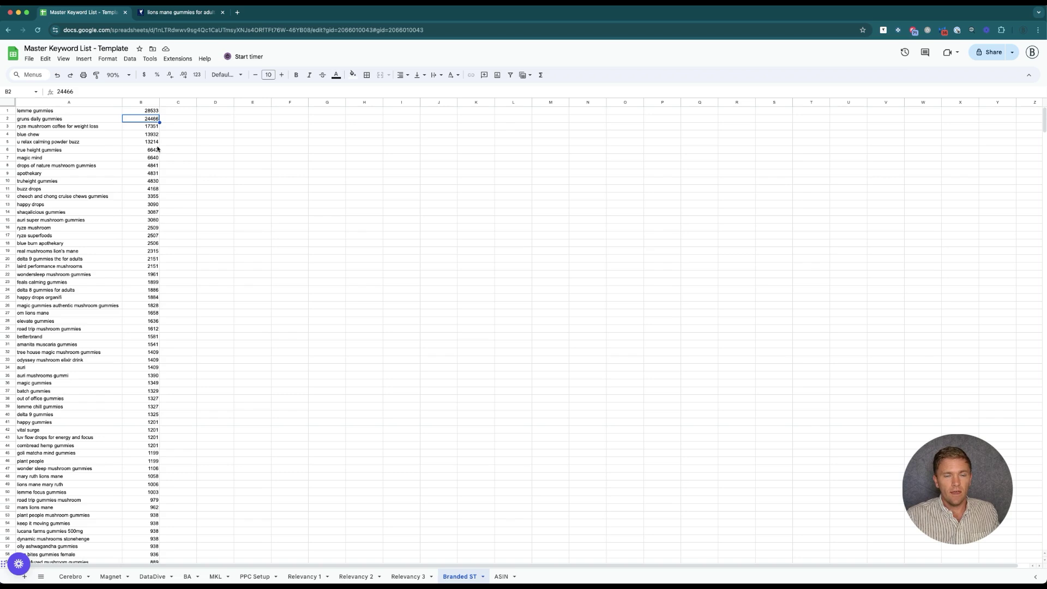
{"action": "left_click", "coordinate": [501, 577]}
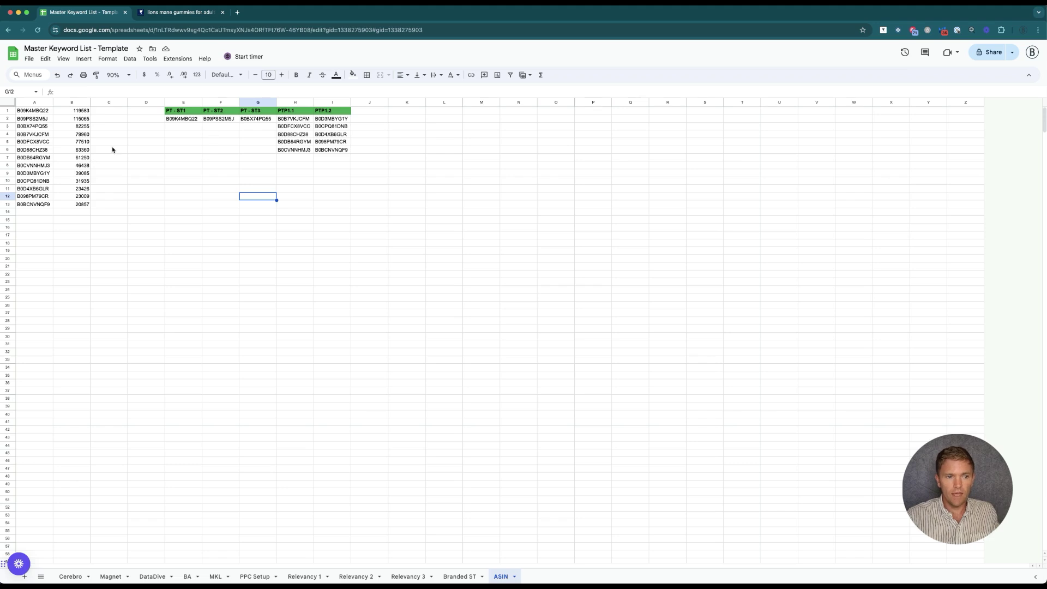
- Switch to DataDive and view the niche's Product Scorecard, Master Keyword List and PPC Keywords pages
{"action": "left_click", "coordinate": [157, 15]}
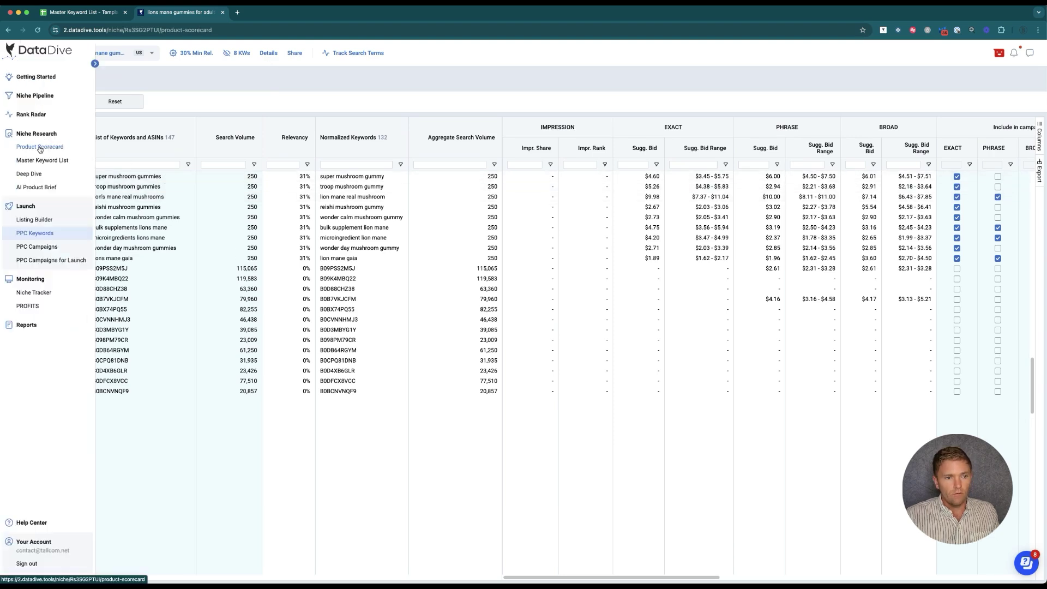
{"action": "left_click", "coordinate": [77, 145]}
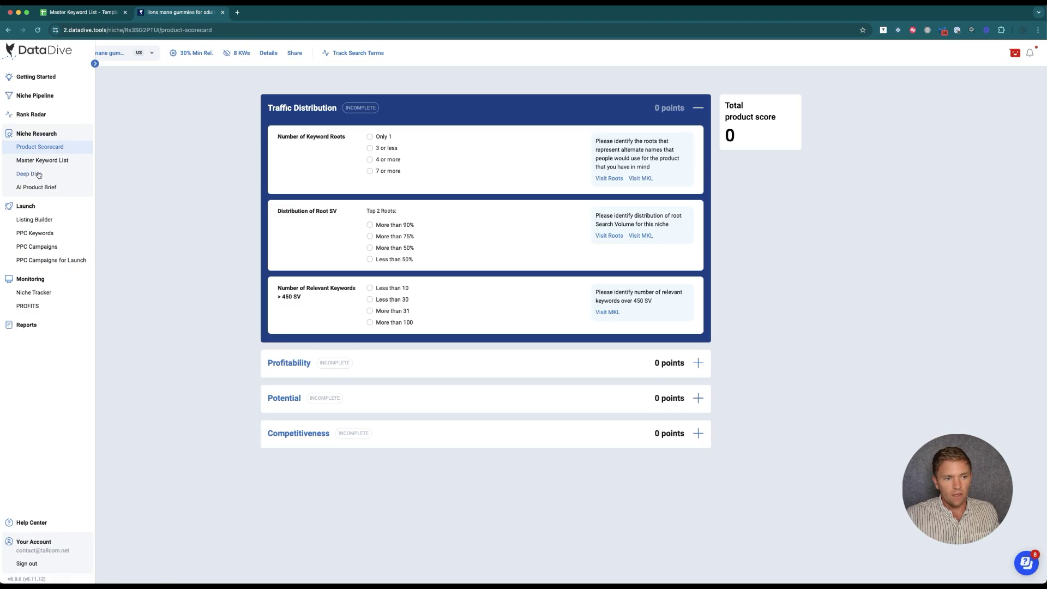
{"action": "left_click", "coordinate": [45, 160]}
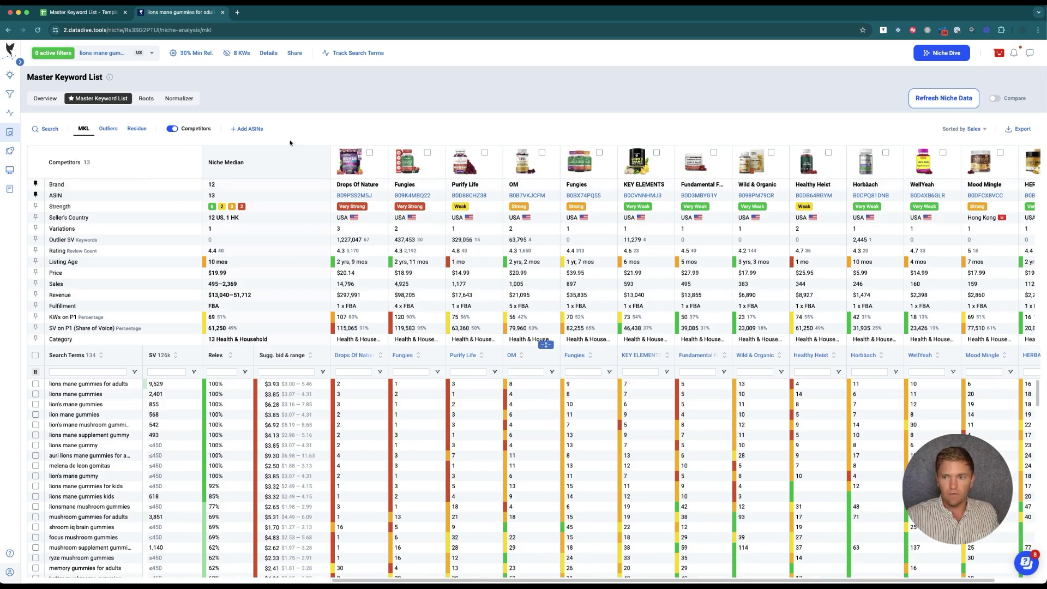
{"action": "left_click", "coordinate": [36, 233]}
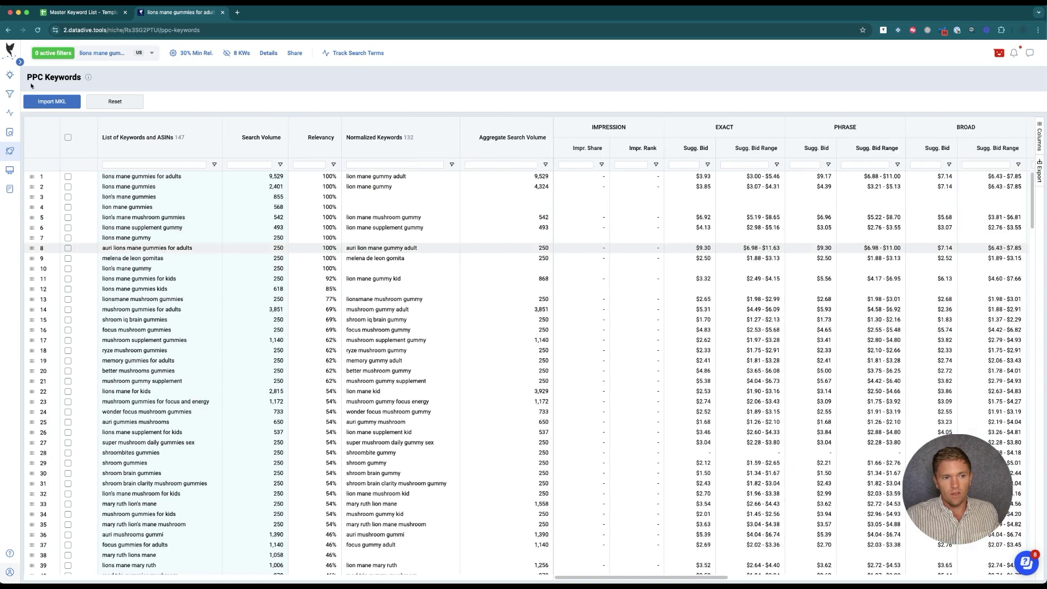
- Locate the competitor ASINs at the end of the PPC Keywords list and select them together with their aggregate search volumes
{"action": "scroll", "coordinate": [428, 333], "scroll_direction": "down", "scroll_amount": 15}
{"action": "scroll", "coordinate": [434, 349], "scroll_direction": "down", "scroll_amount": 15}
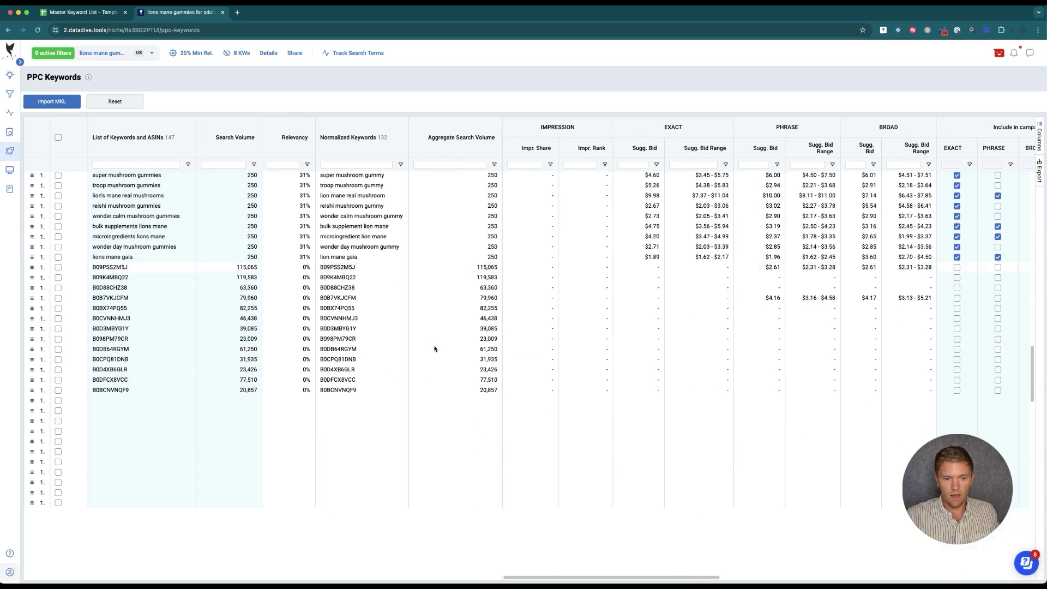
{"action": "left_click_drag", "start_coordinate": [365, 264], "coordinate": [454, 382]}
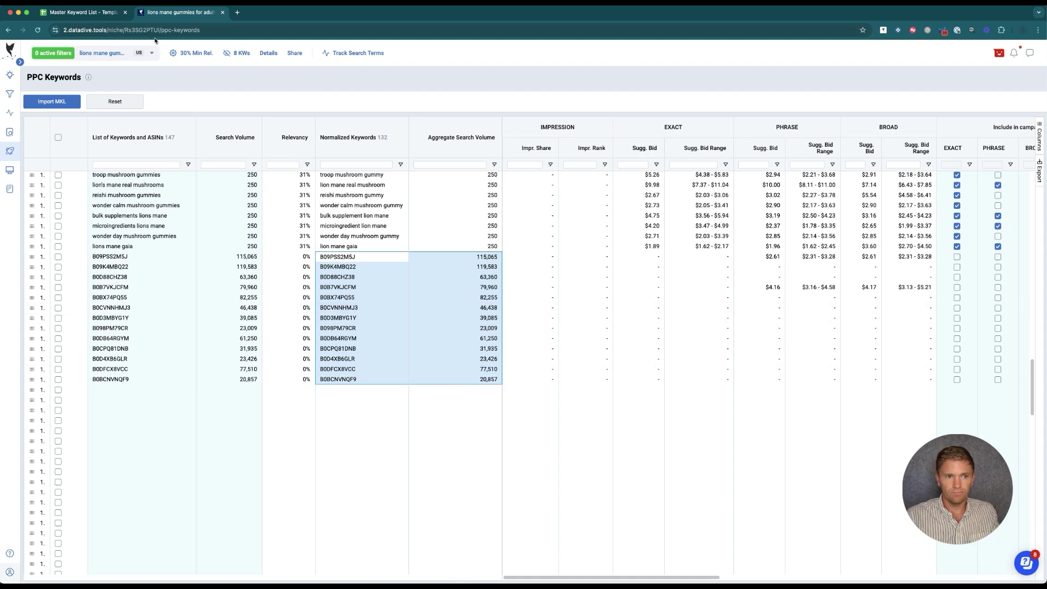
- Return to the Master Keyword List spreadsheet and examine the three highest-volume ASINs in A1:B3 of the ASIN sheet
{"action": "left_click", "coordinate": [82, 12]}
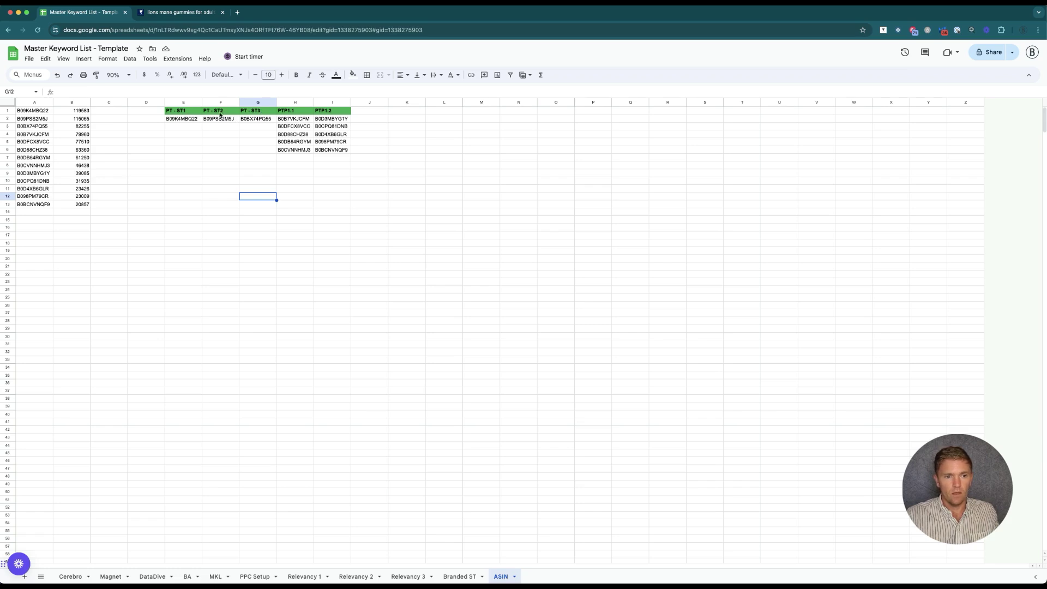
{"action": "left_click", "coordinate": [41, 111]}
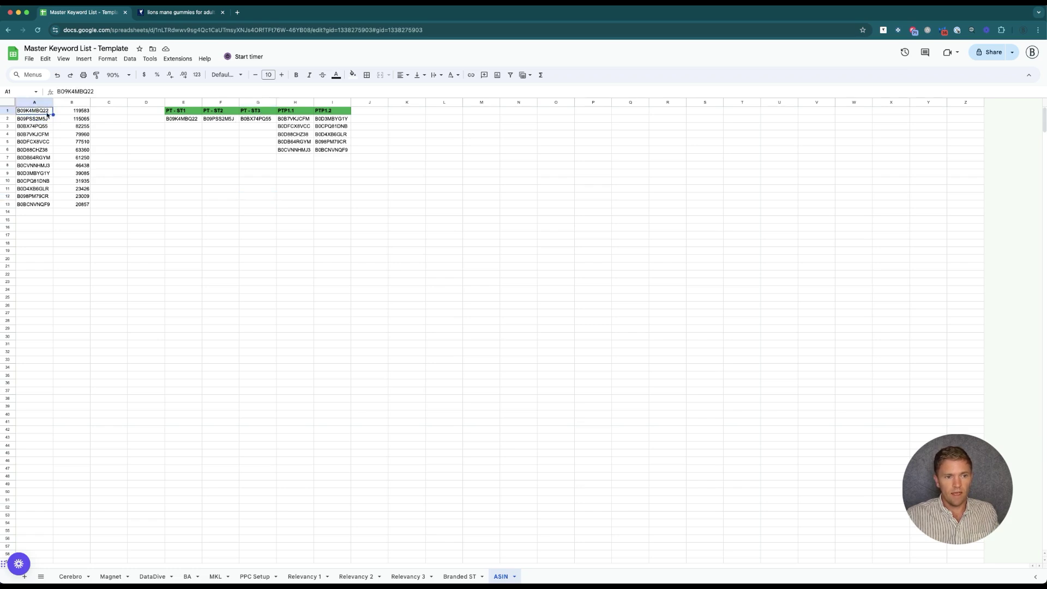
{"action": "left_click", "coordinate": [66, 118]}
{"action": "key", "text": "Down"}
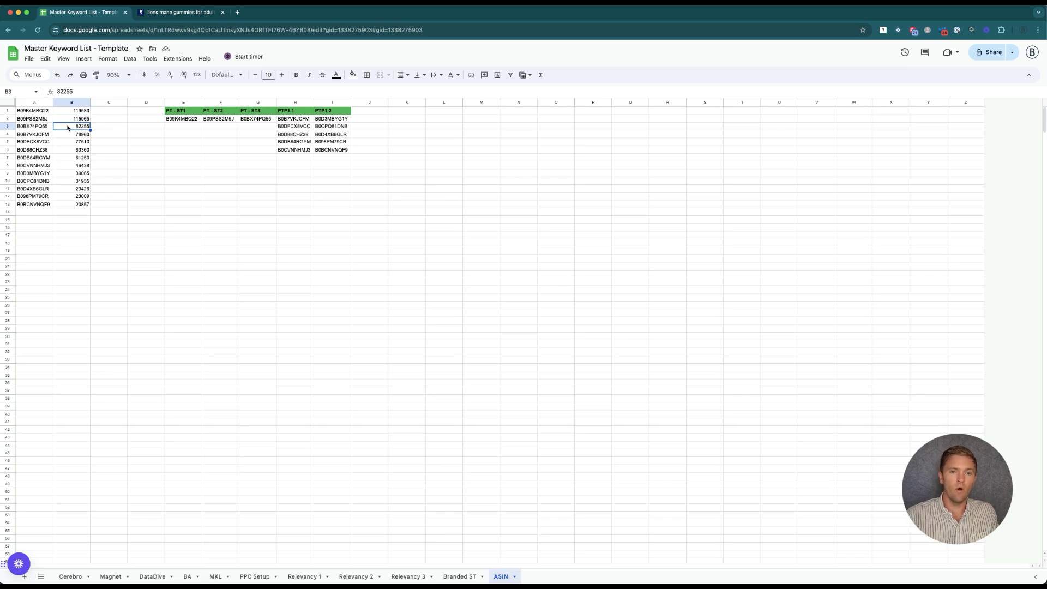
{"action": "left_click", "coordinate": [45, 113]}
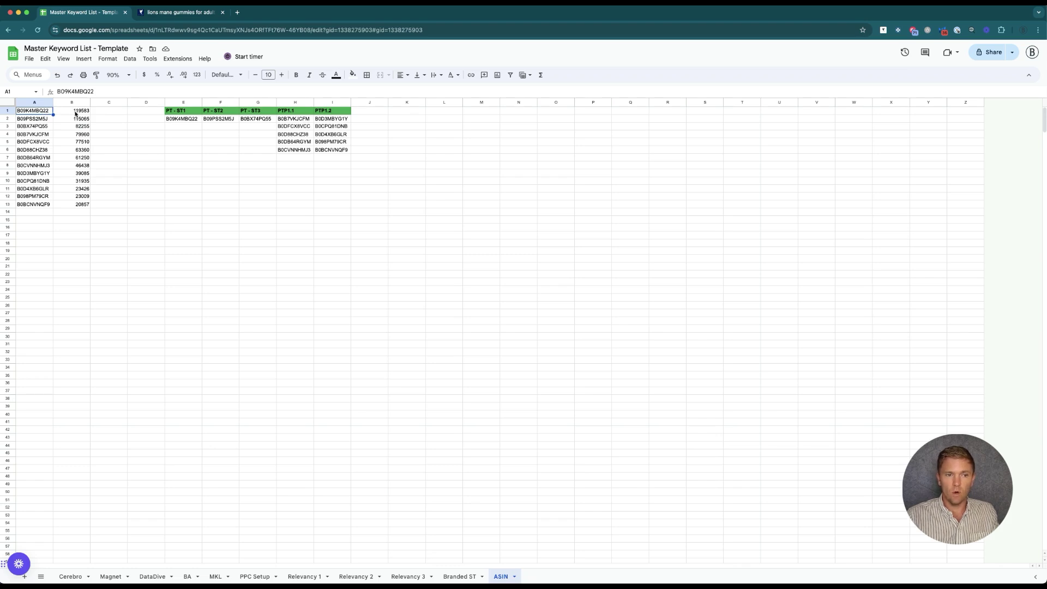
{"action": "left_click", "coordinate": [68, 112]}
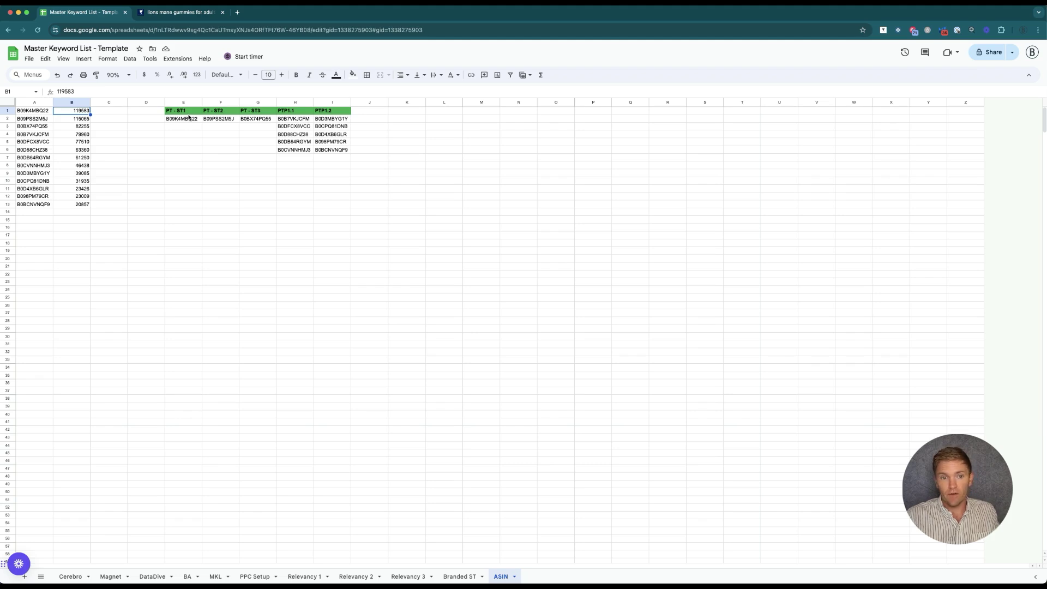
{"action": "left_click", "coordinate": [71, 127]}
{"action": "left_click_drag", "start_coordinate": [71, 127], "coordinate": [72, 112]}
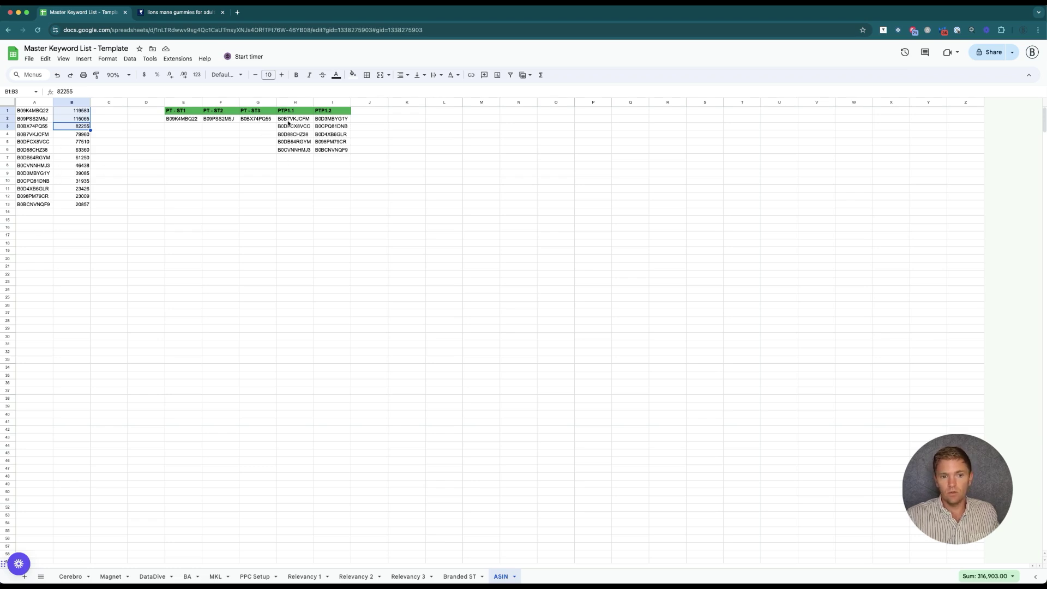
- Compare the PTP1.1 product targeting group in H2:H6 with the full ASIN list and the volumes in rows 3 to 5
{"action": "left_click_drag", "start_coordinate": [289, 119], "coordinate": [290, 145]}
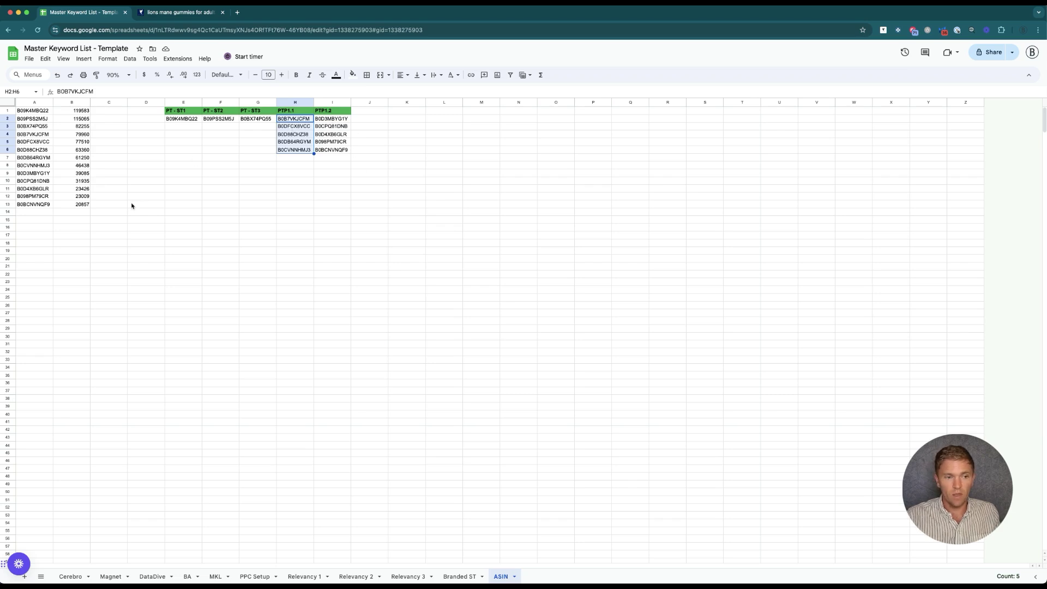
{"action": "left_click", "coordinate": [25, 213]}
{"action": "left_click_drag", "start_coordinate": [25, 111], "coordinate": [36, 206]}
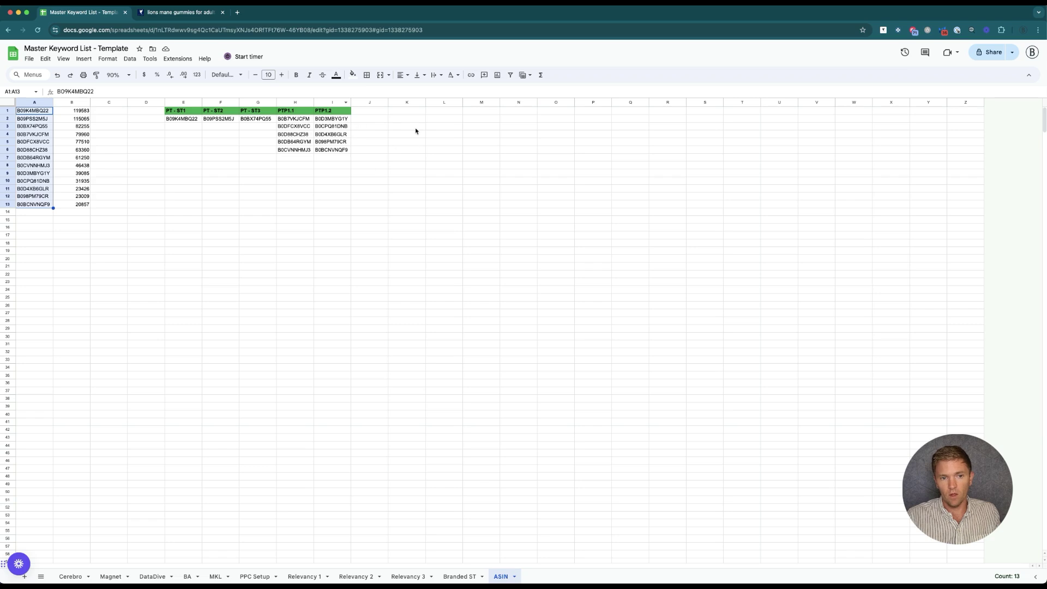
{"action": "left_click", "coordinate": [68, 129]}
{"action": "left_click", "coordinate": [61, 136]}
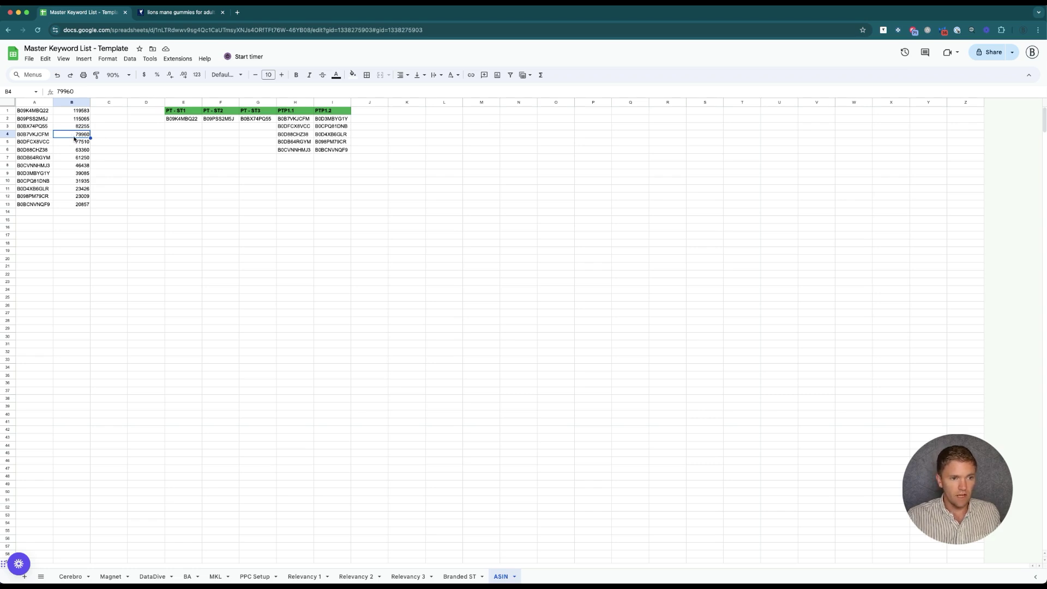
{"action": "left_click", "coordinate": [72, 142]}
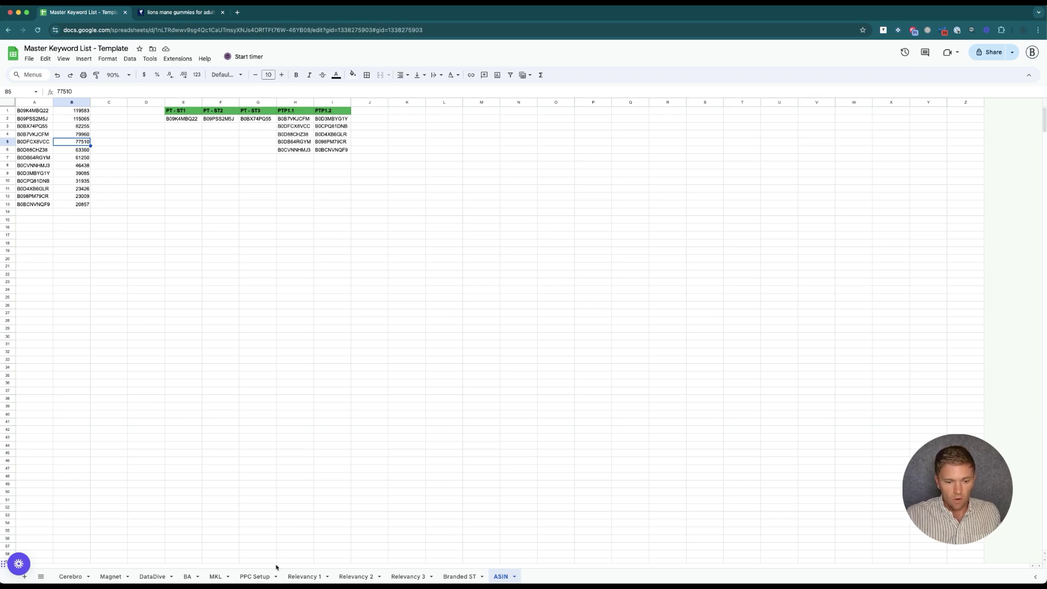
- Check the Launch match types under SP - Manual on the PPC Setup sheet, from Broad - BMM + through Phrase and Exact to SKC Exact
{"action": "left_click", "coordinate": [262, 572]}
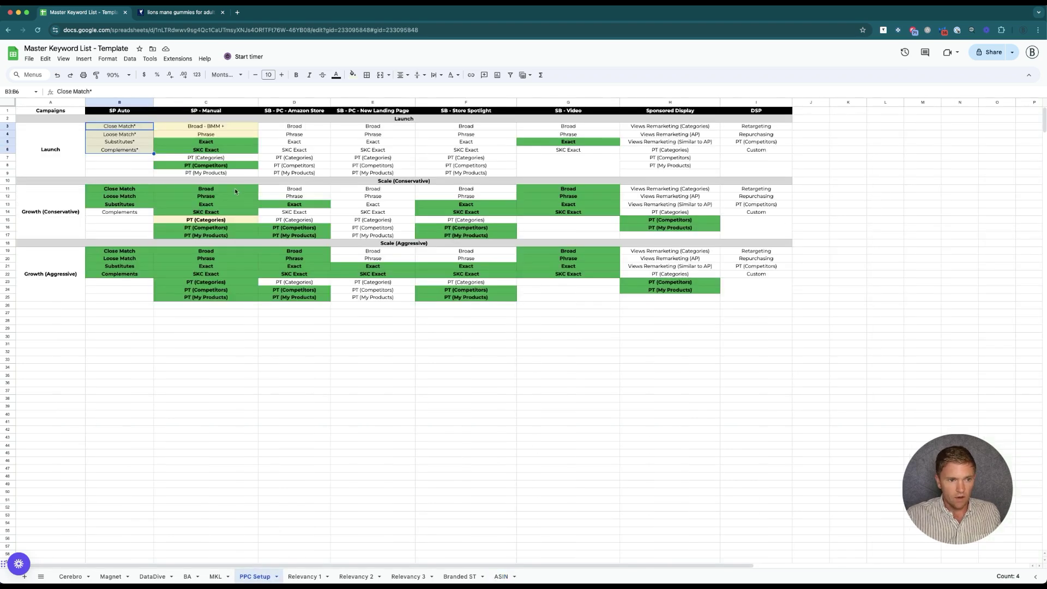
{"action": "left_click", "coordinate": [233, 128]}
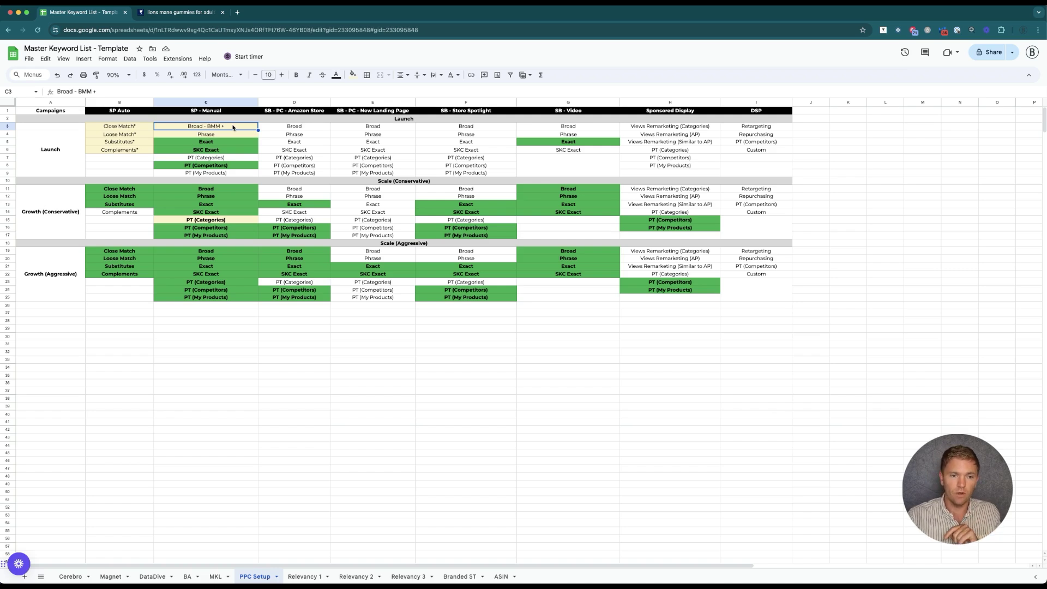
{"action": "left_click", "coordinate": [224, 136]}
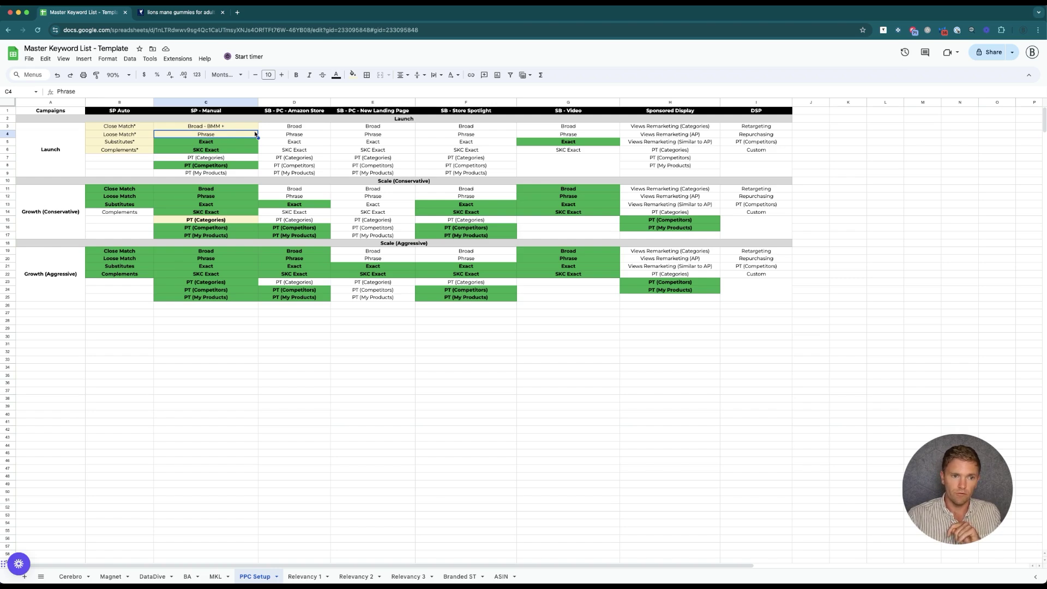
{"action": "left_click", "coordinate": [222, 143]}
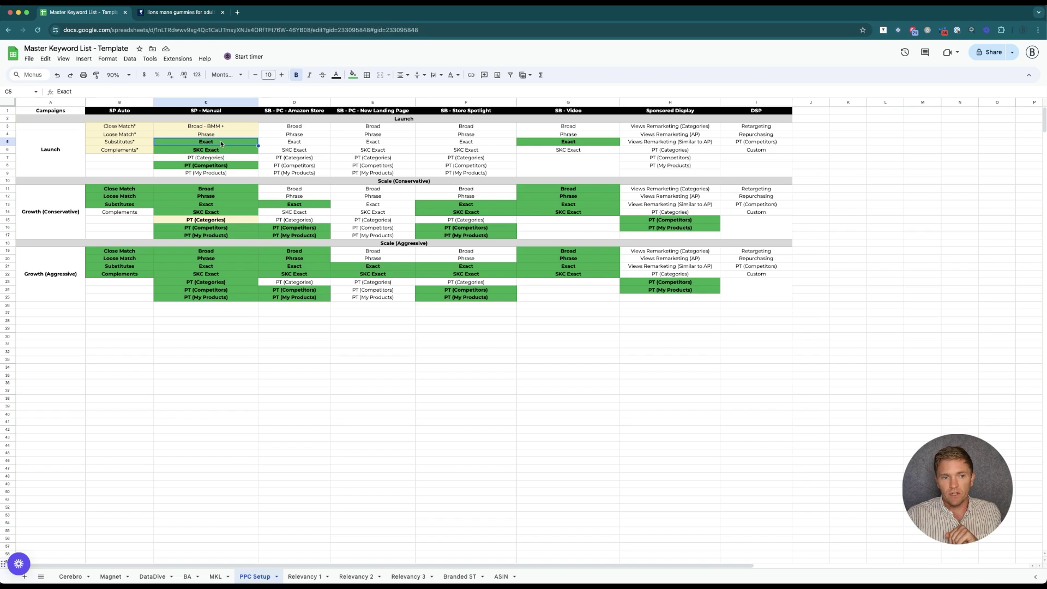
{"action": "left_click", "coordinate": [218, 152]}
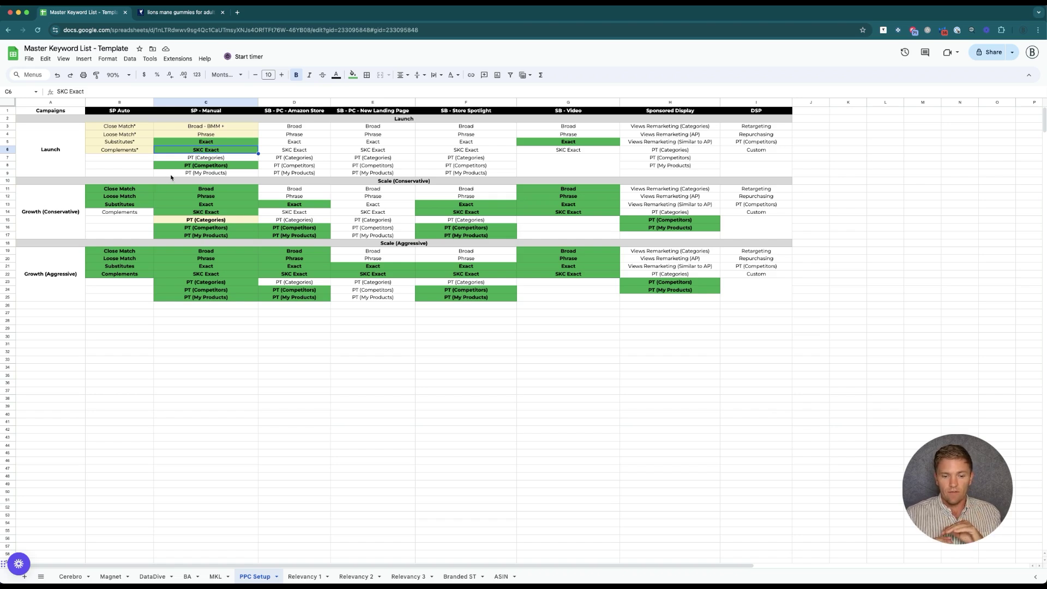
- Review the SKC Campaigns keywords in E2:E6 of the Relevancy 1 sheet against the campaign types on PPC Setup
{"action": "left_click", "coordinate": [301, 577]}
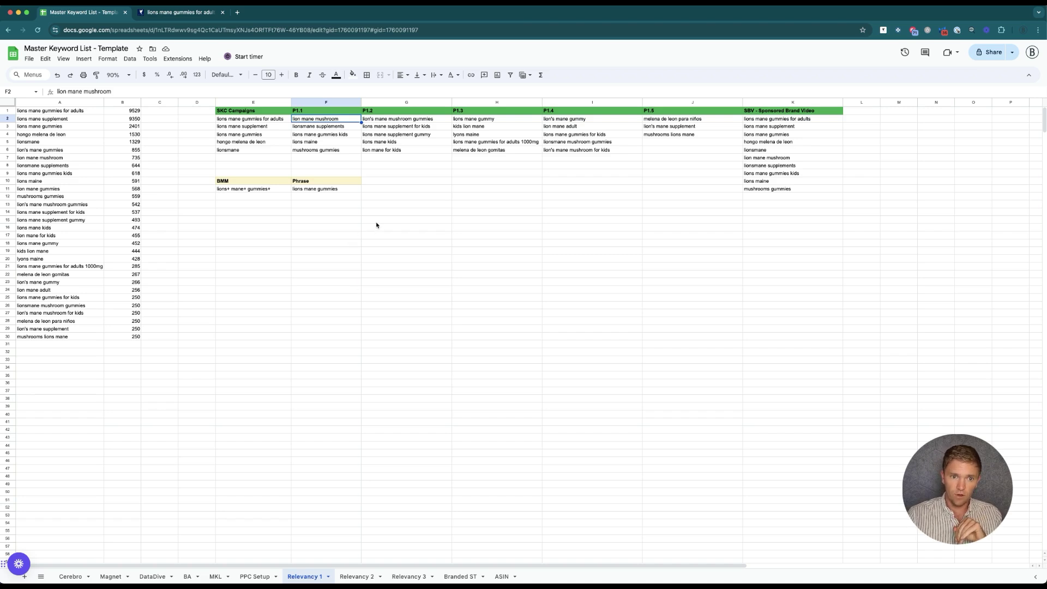
{"action": "left_click_drag", "start_coordinate": [262, 123], "coordinate": [263, 154]}
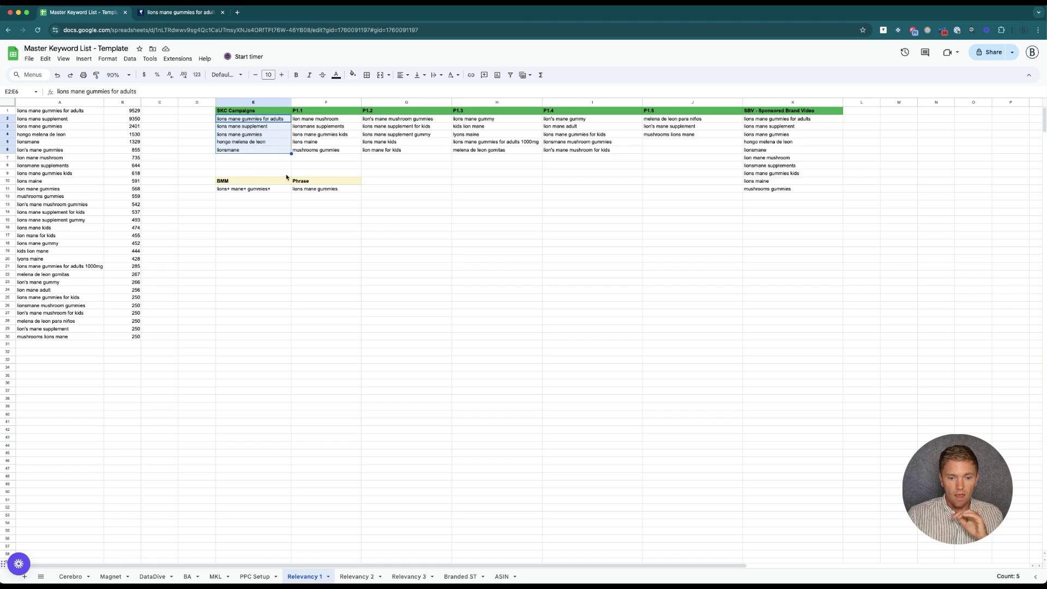
{"action": "left_click", "coordinate": [255, 576]}
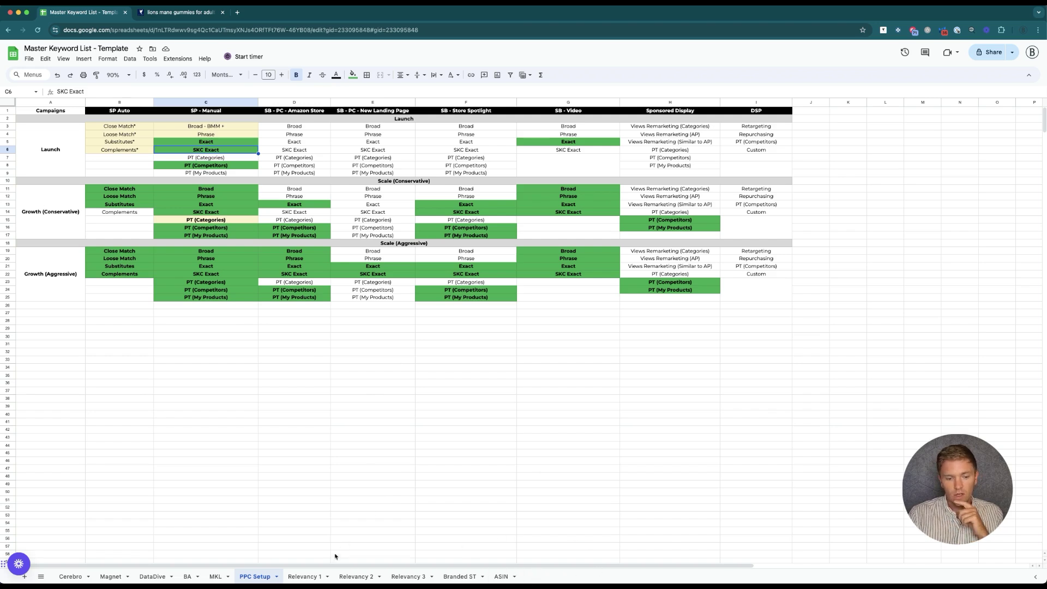
{"action": "left_click", "coordinate": [304, 577]}
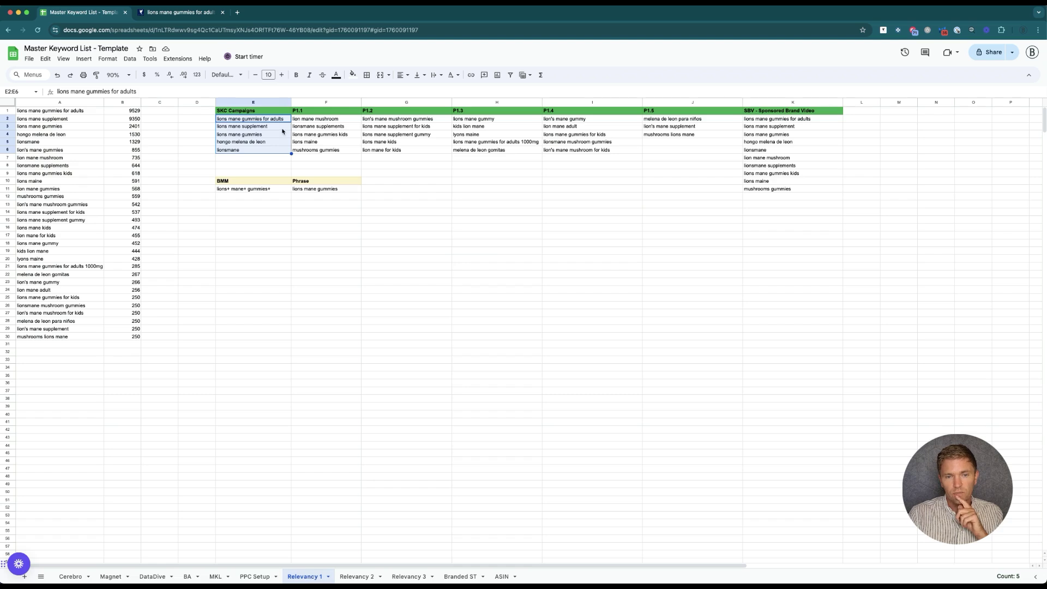